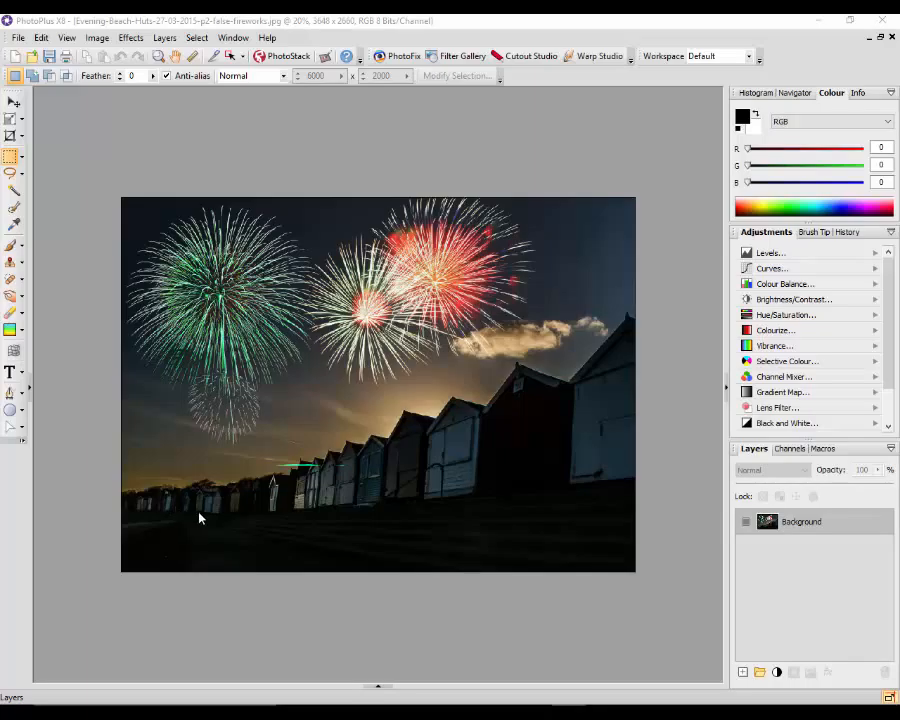
View the beach huts photo and the two fireworks images, fireworks-227383.jpg and fireworks-846063.jpg, among the open documents
click(377, 689)
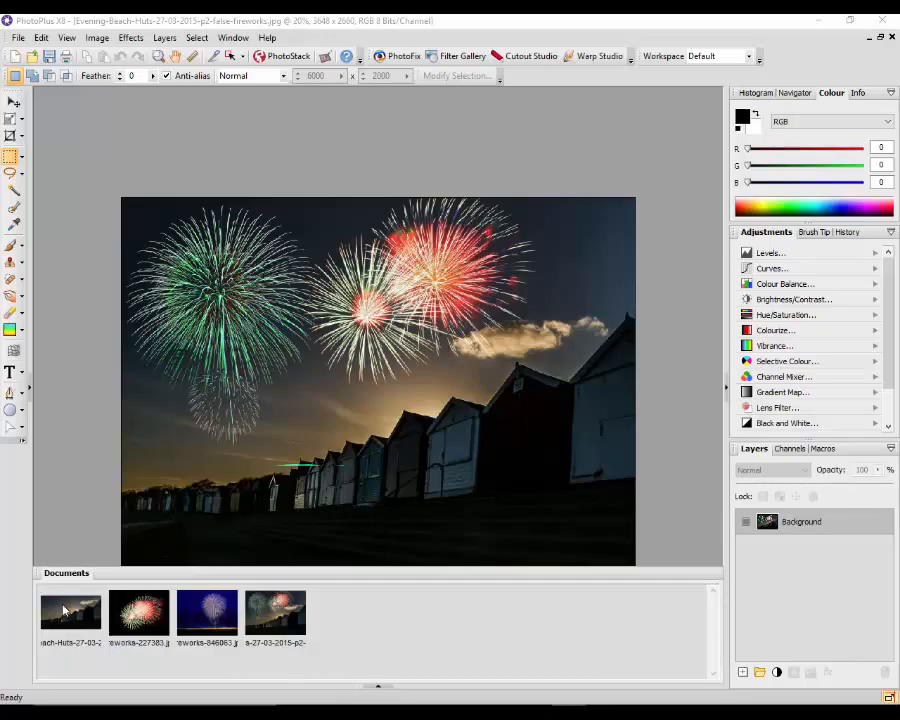
click(70, 615)
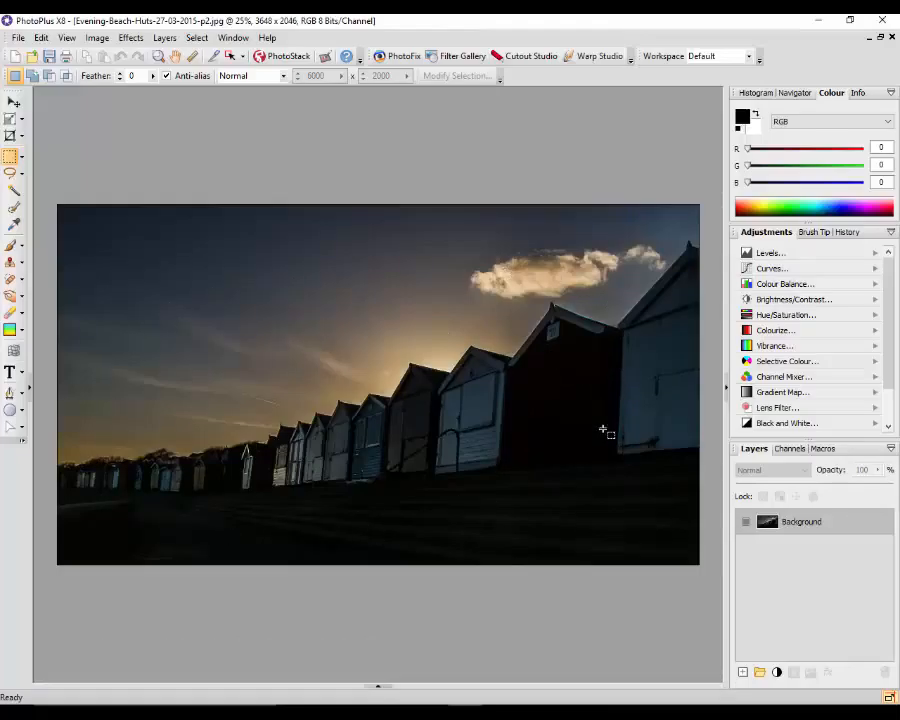
click(379, 689)
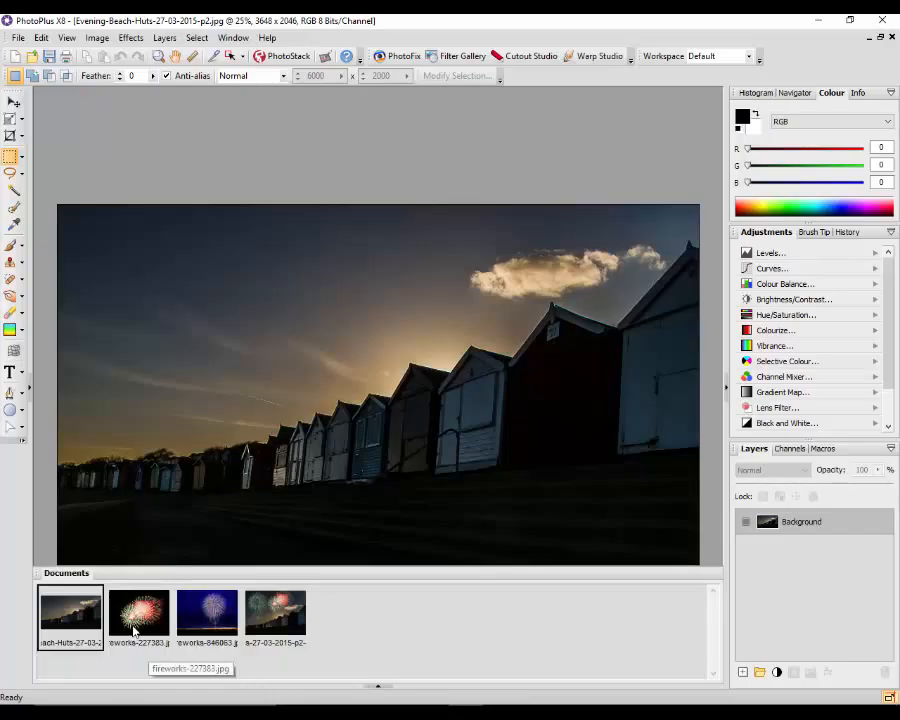
click(133, 630)
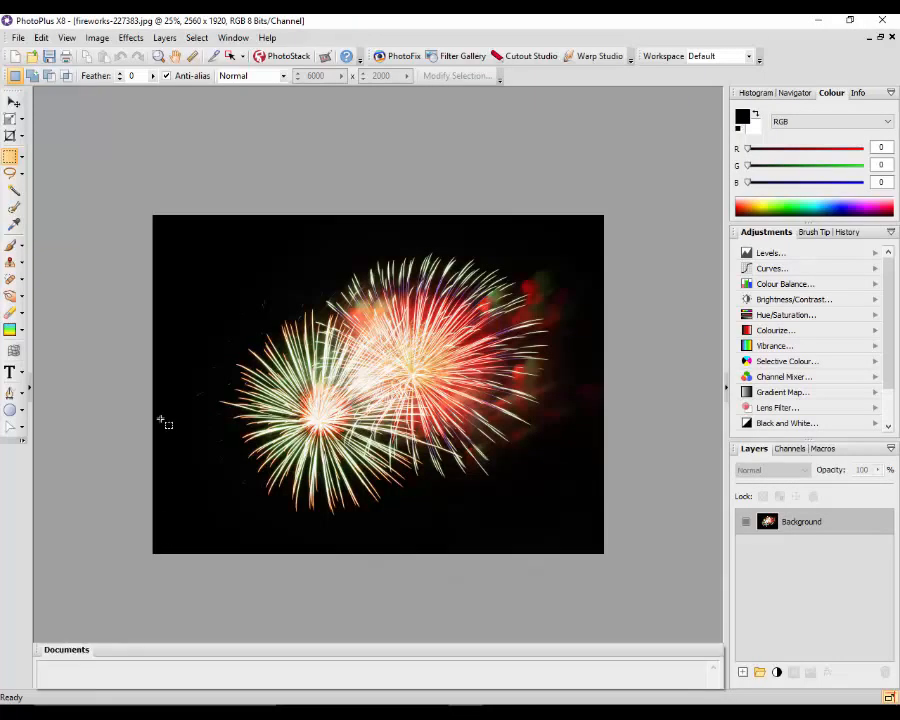
click(378, 689)
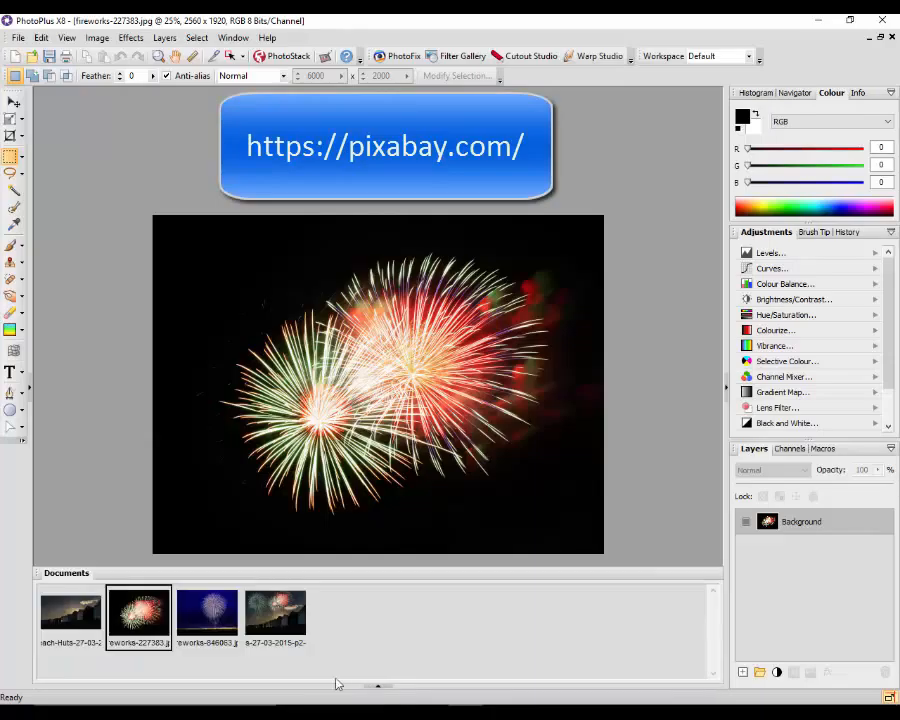
click(207, 624)
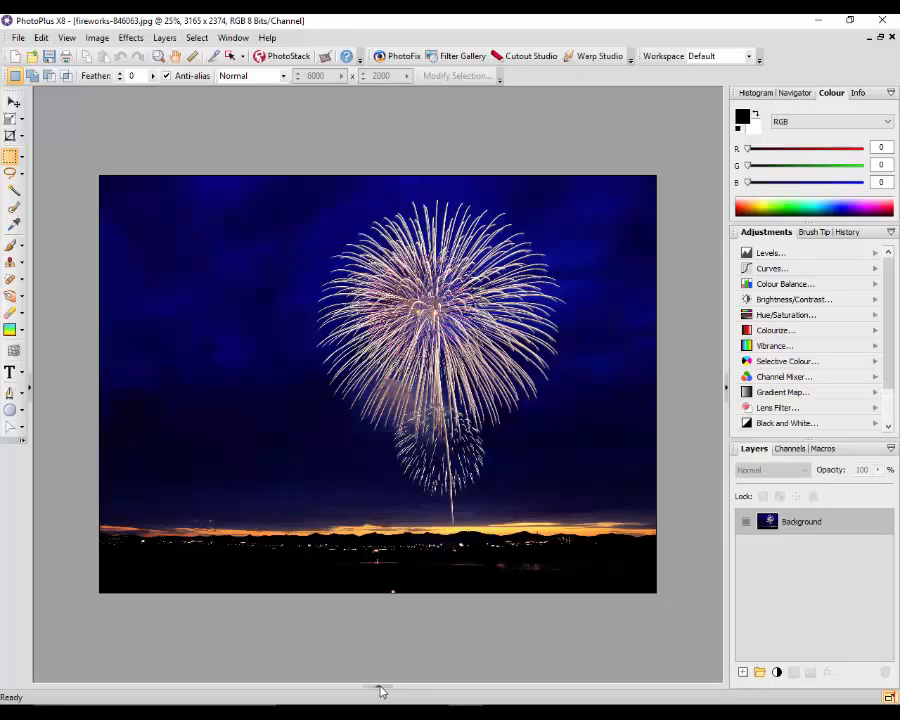
mouse_move(380, 689)
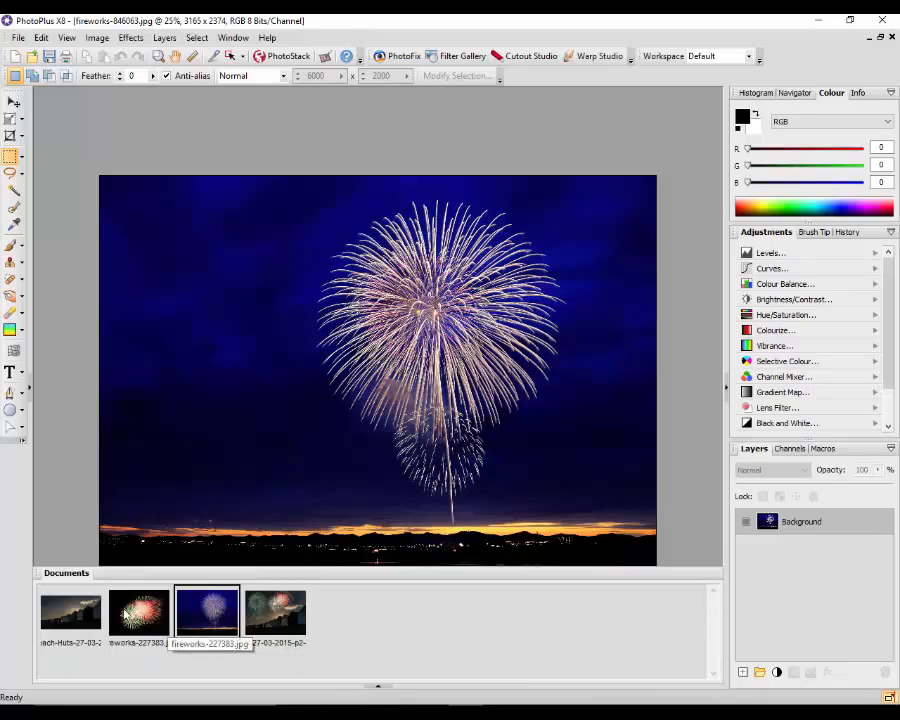
click(139, 615)
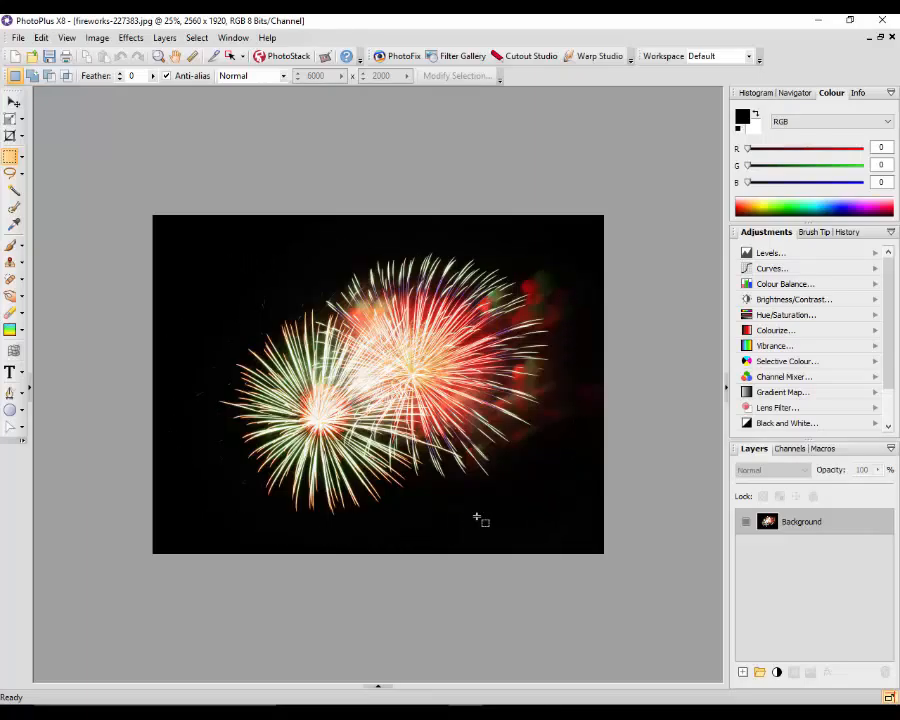
click(378, 687)
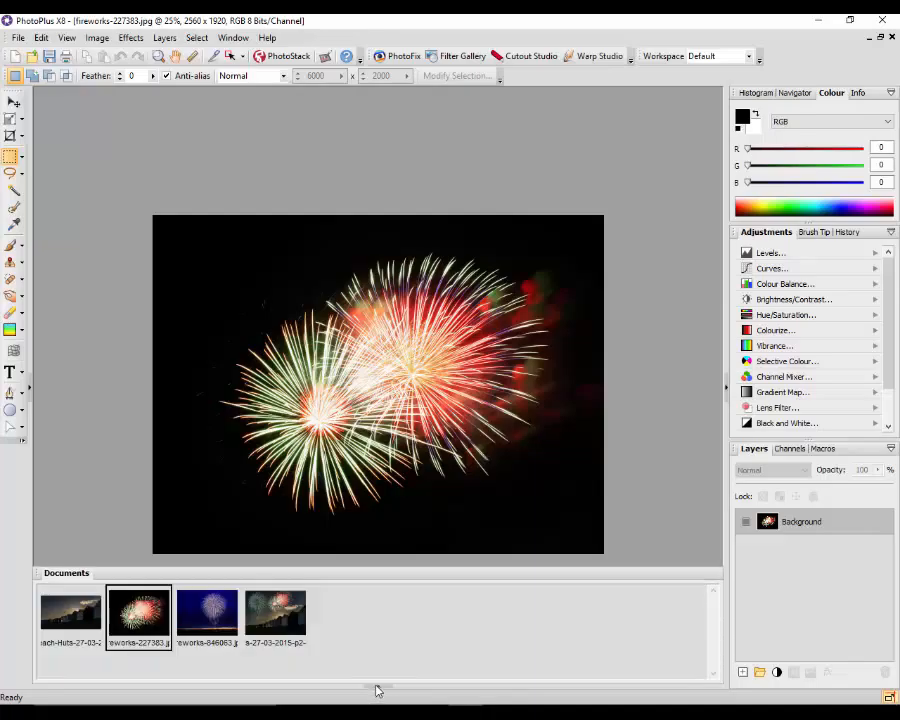
click(210, 612)
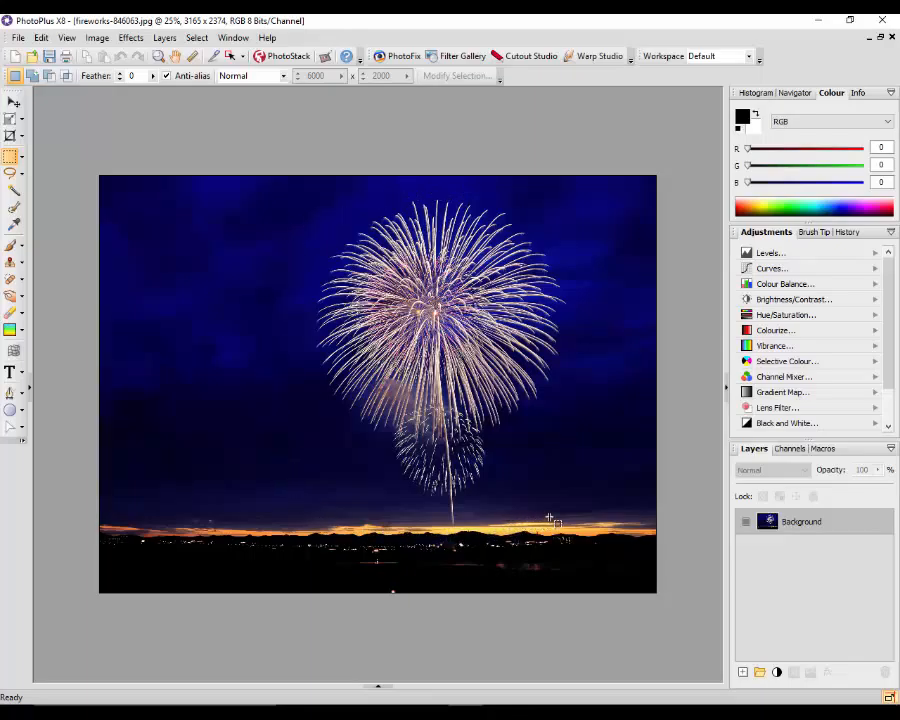
Extend the canvas of Evening-Beach-Huts-27-03-2015-p2.jpg to 150 percent height, anchoring the photo at the bottom centre
click(379, 688)
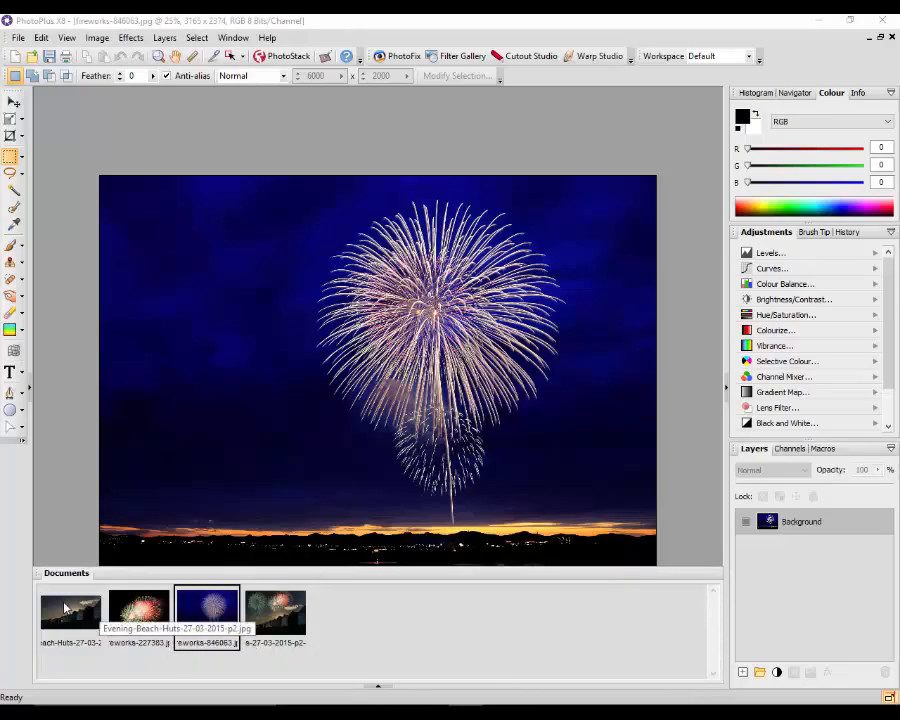
click(64, 607)
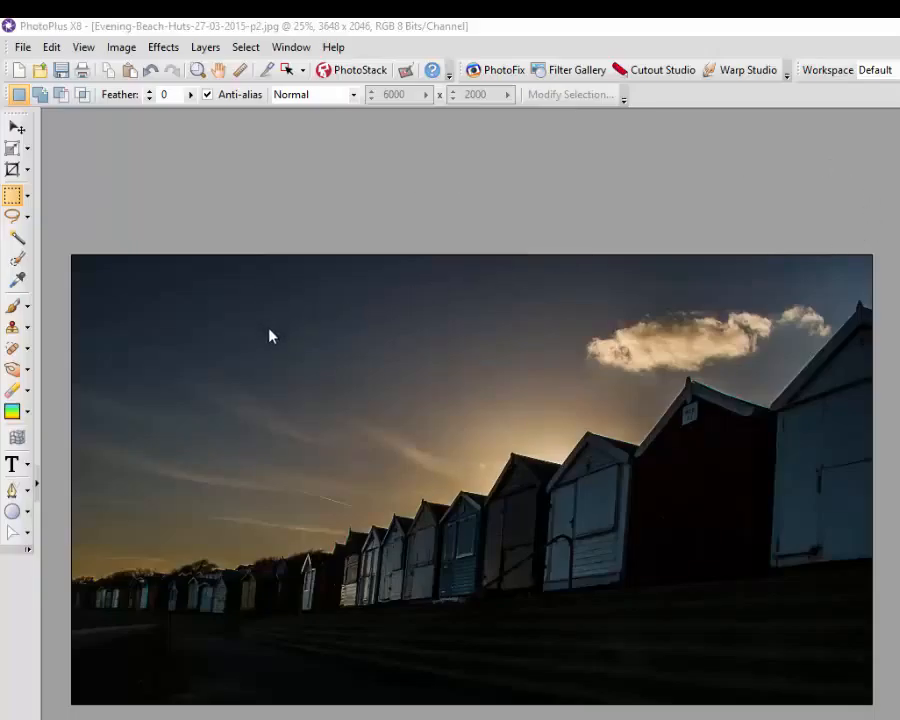
click(122, 48)
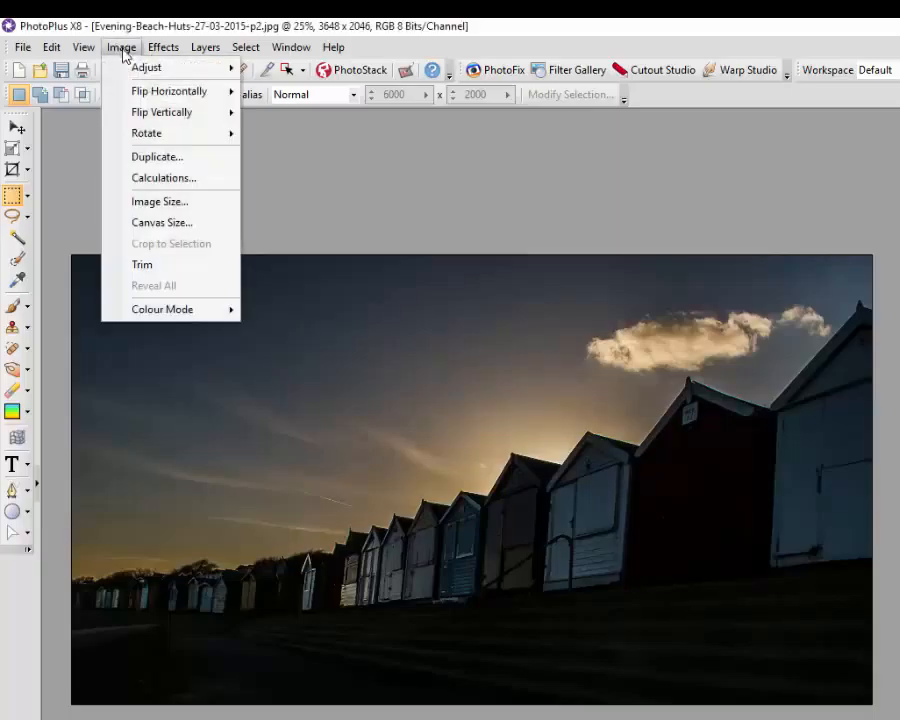
click(165, 224)
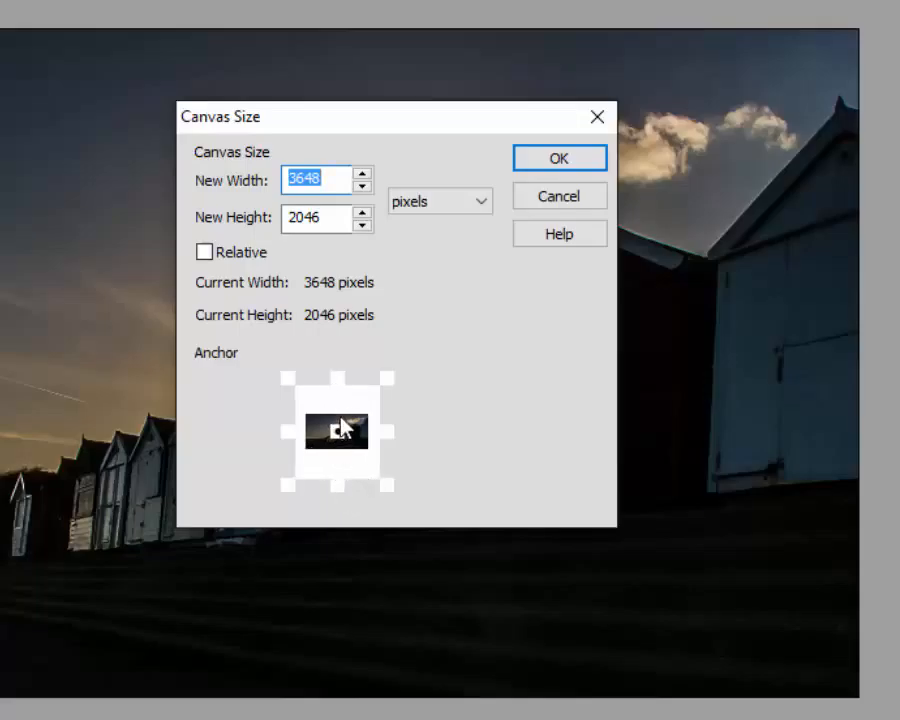
click(338, 490)
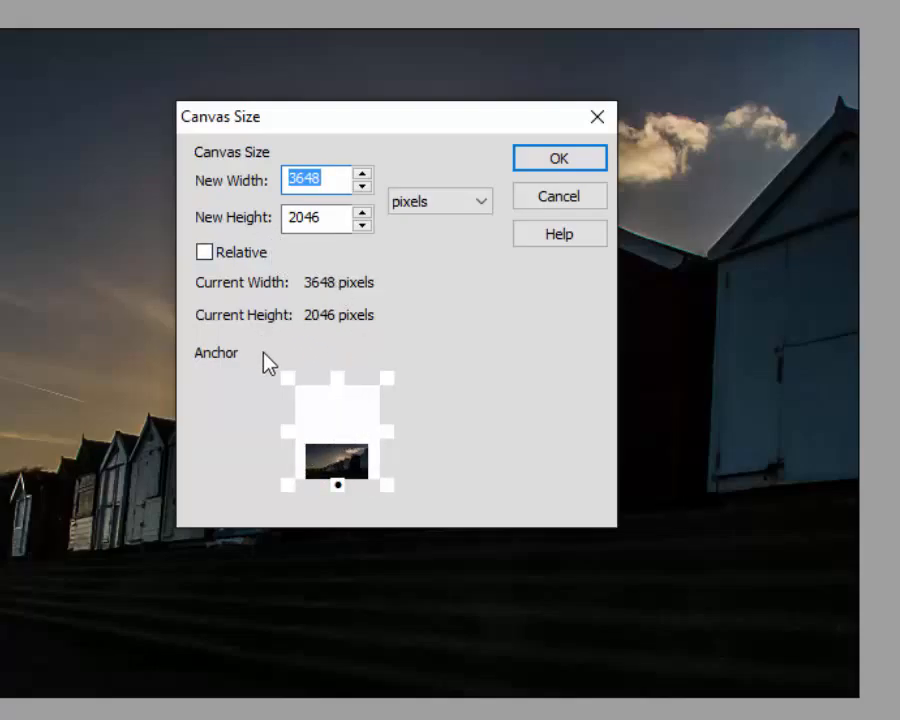
click(479, 205)
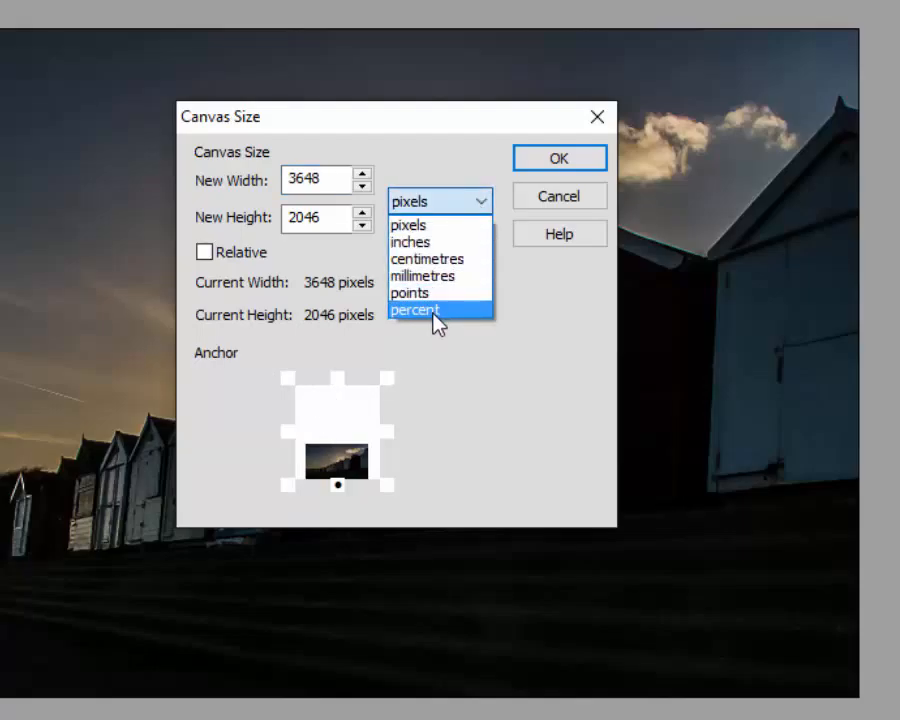
click(434, 313)
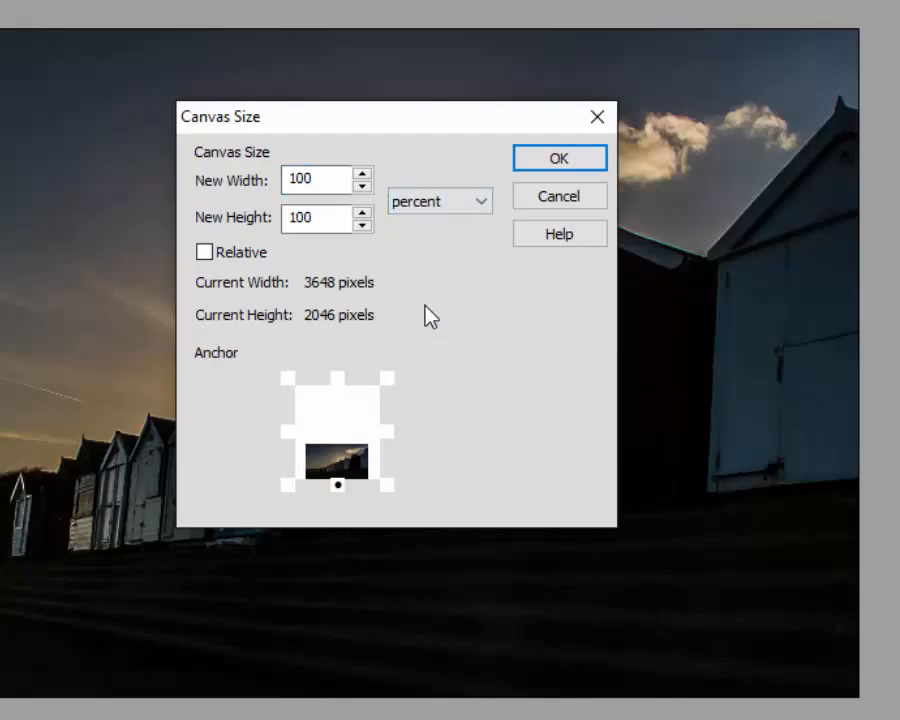
click(301, 218)
text(150)
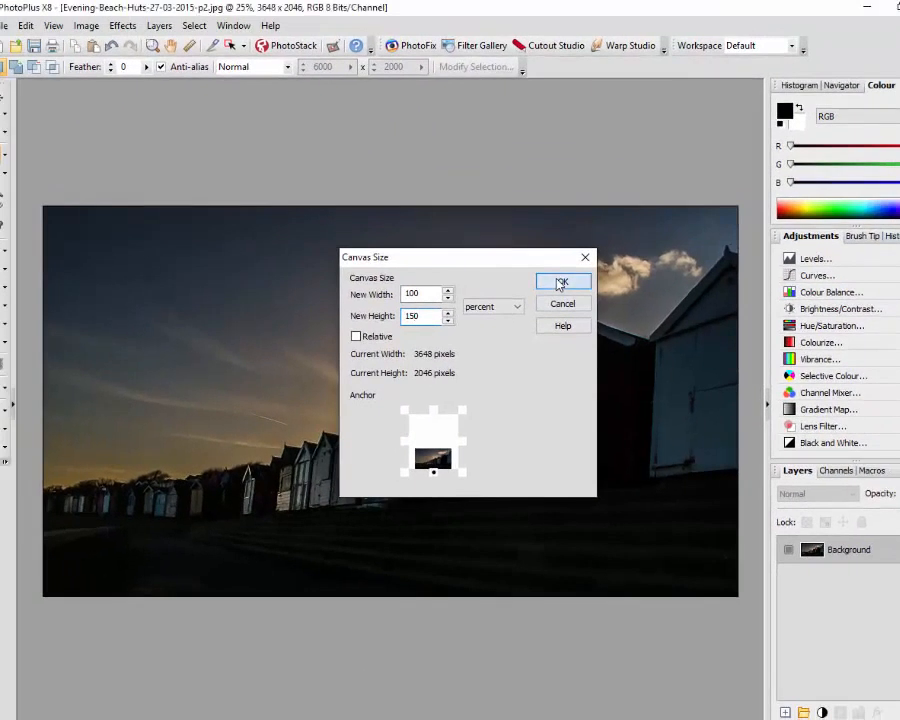
click(561, 211)
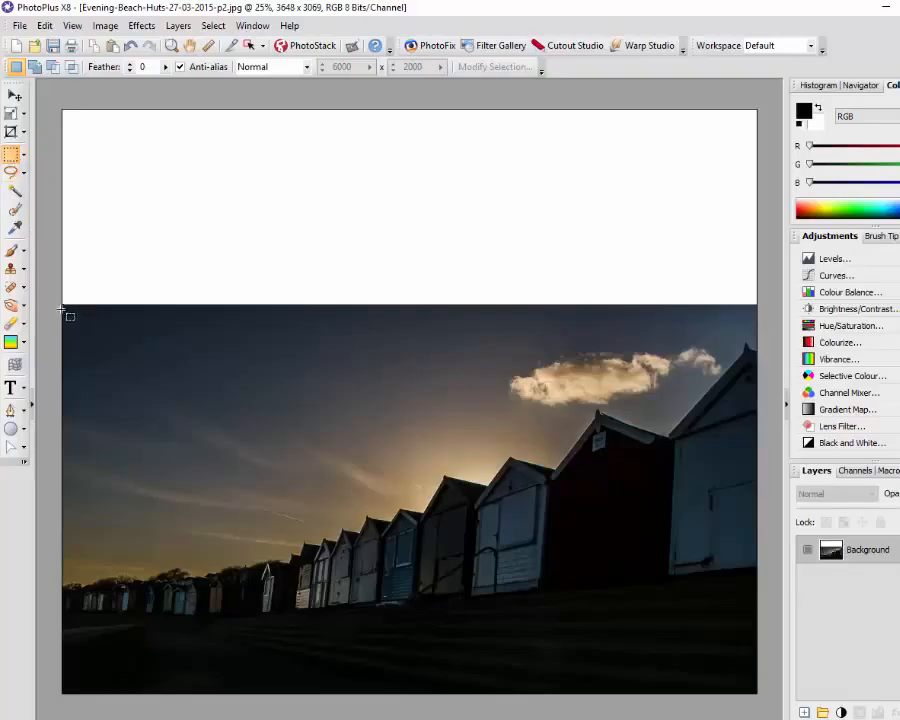
Copy a narrow full-width strip along the top of the photo's sky and paste it as a new layer
drag(63, 306, 755, 343)
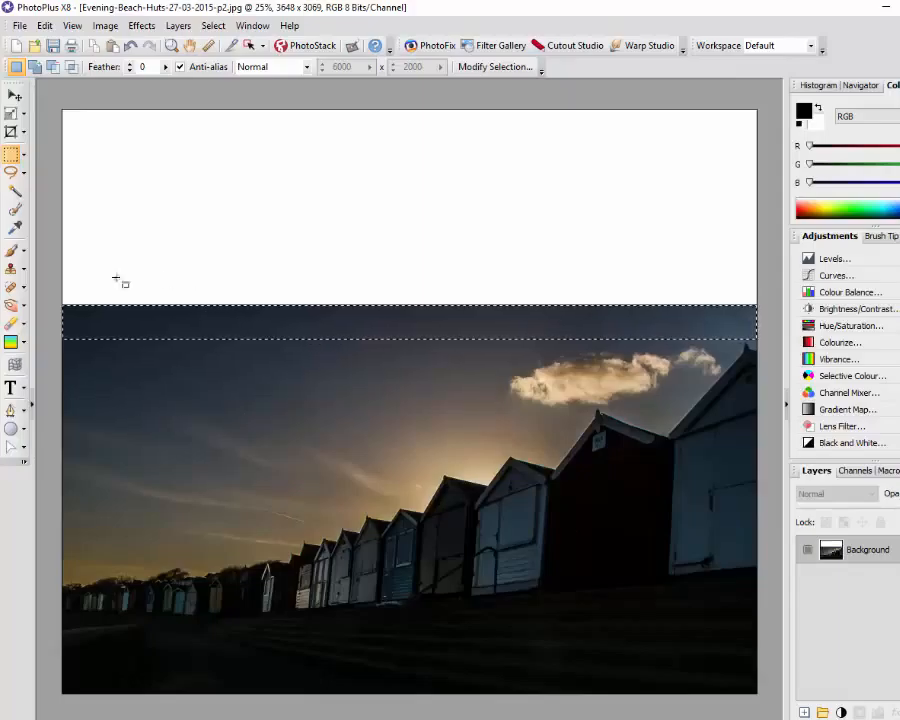
click(45, 26)
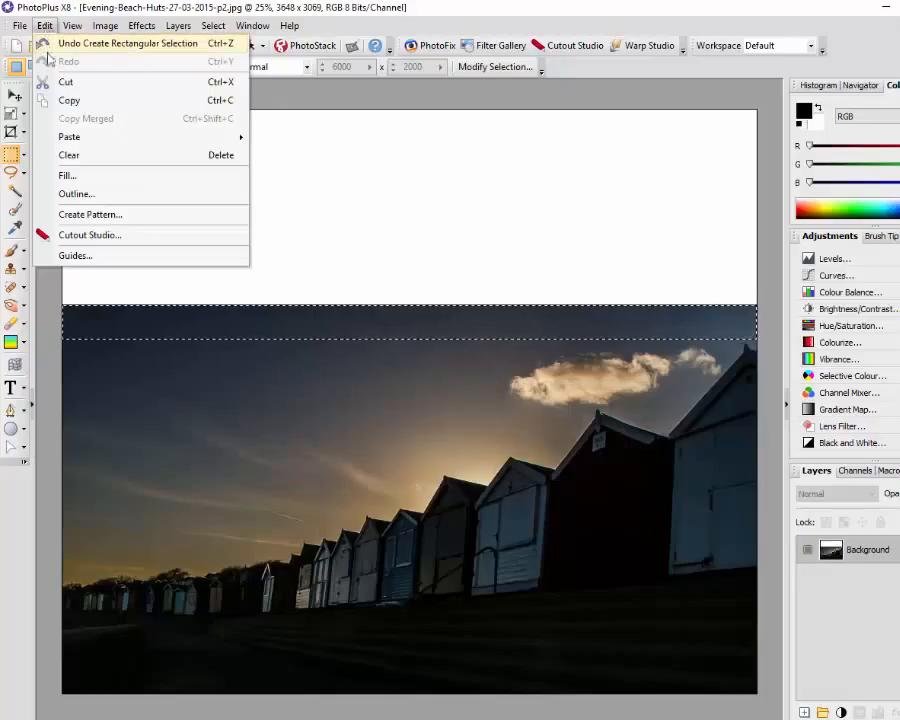
click(86, 101)
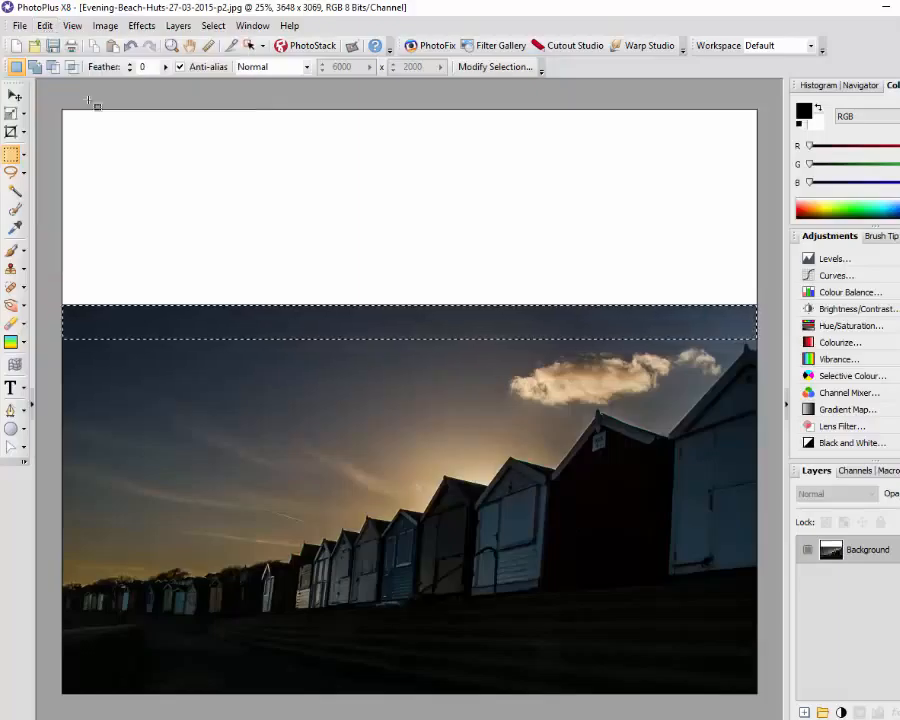
click(45, 26)
mouse_move(68, 136)
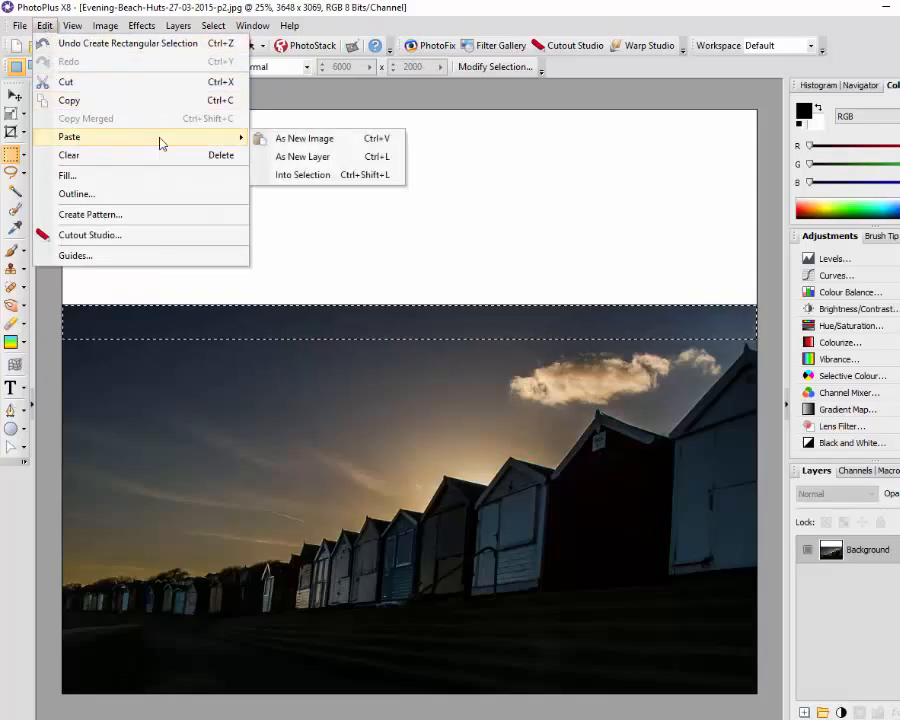
click(308, 158)
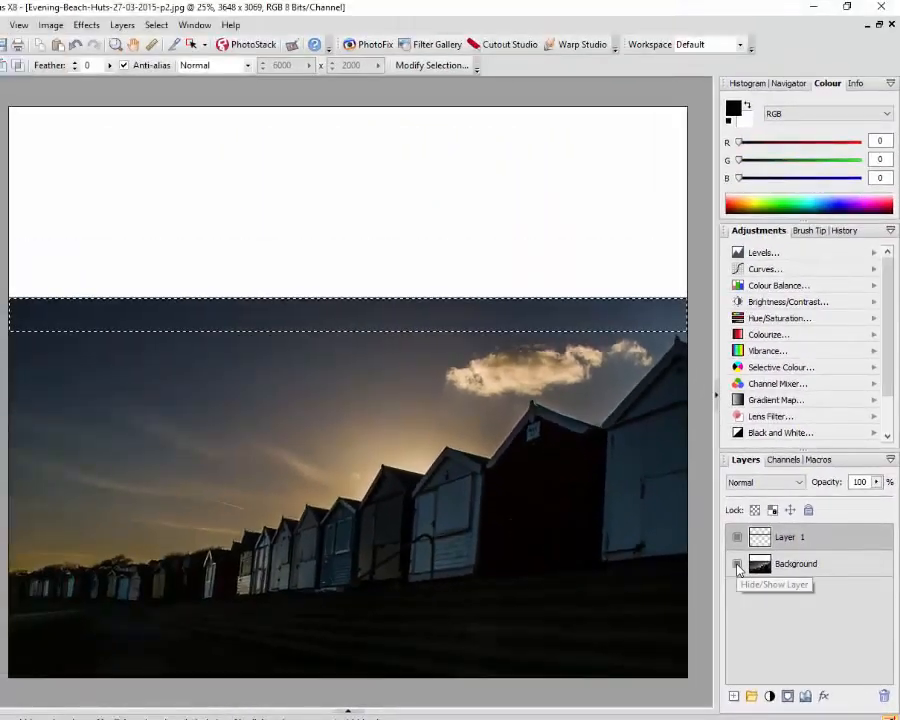
click(738, 566)
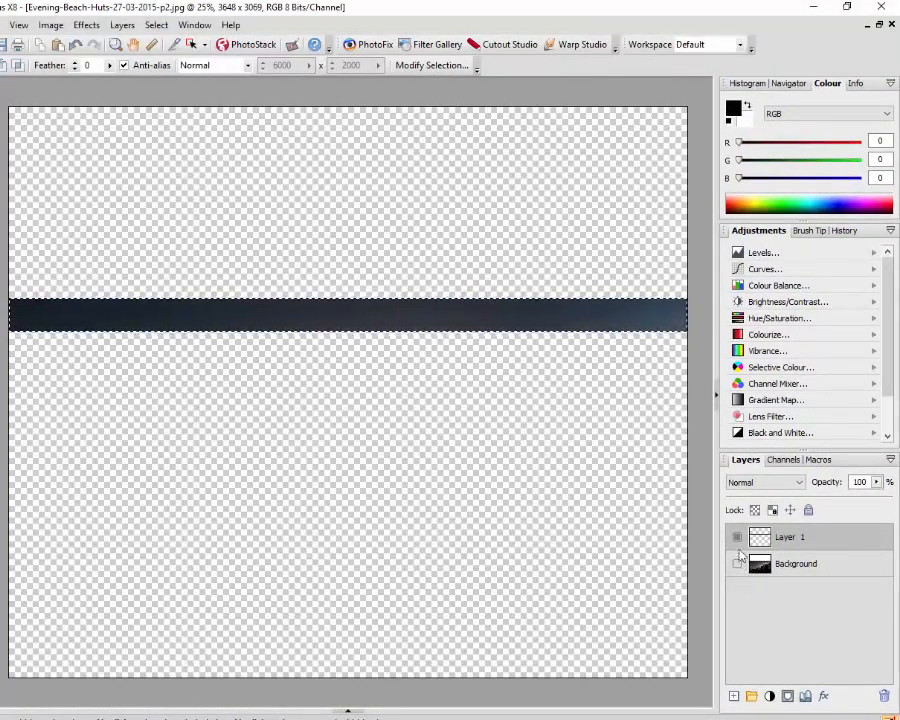
click(738, 564)
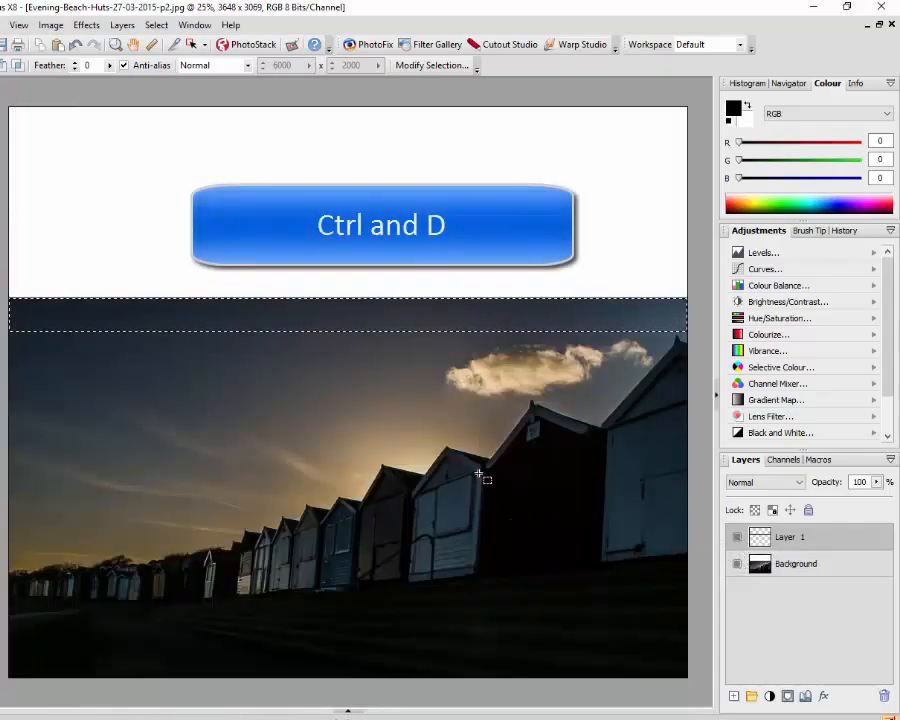
Clear the selection and stretch the pasted sky strip upward to the canvas's top edge with the Deform tool
key(ctrl+d)
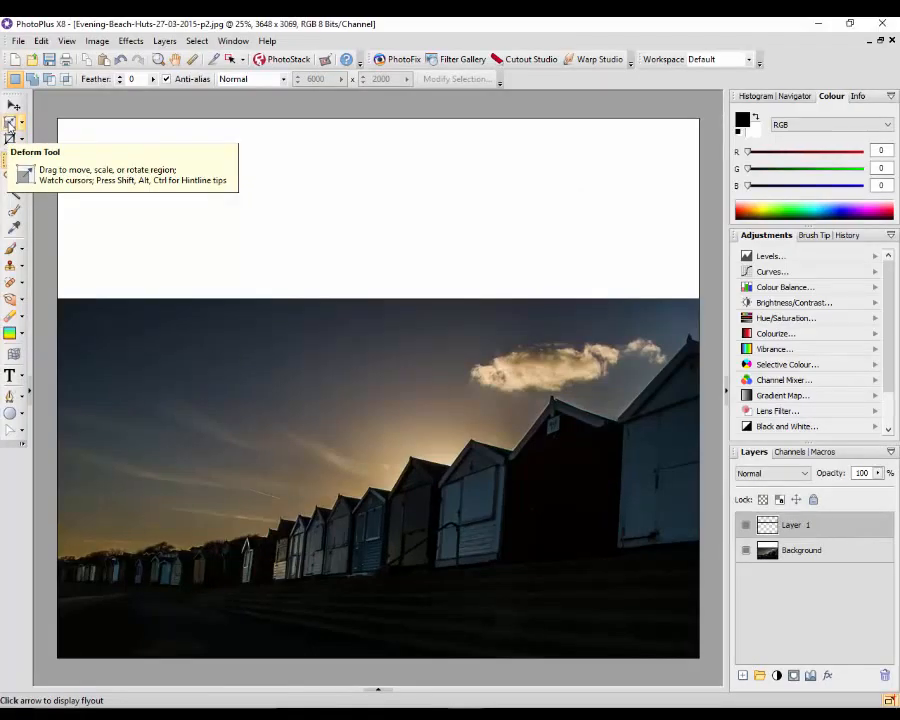
click(10, 126)
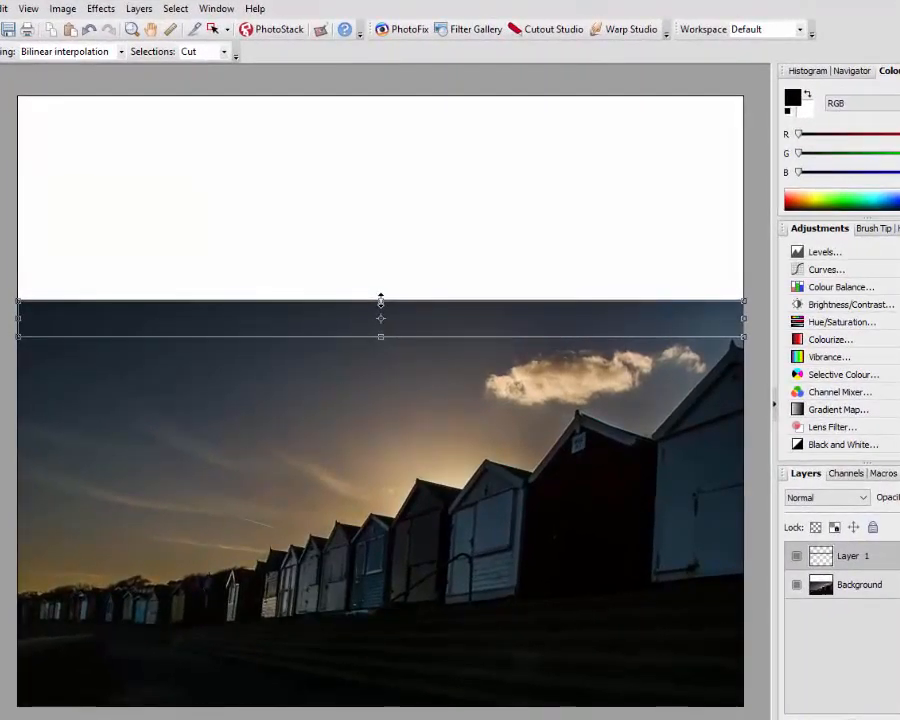
drag(380, 300, 386, 95)
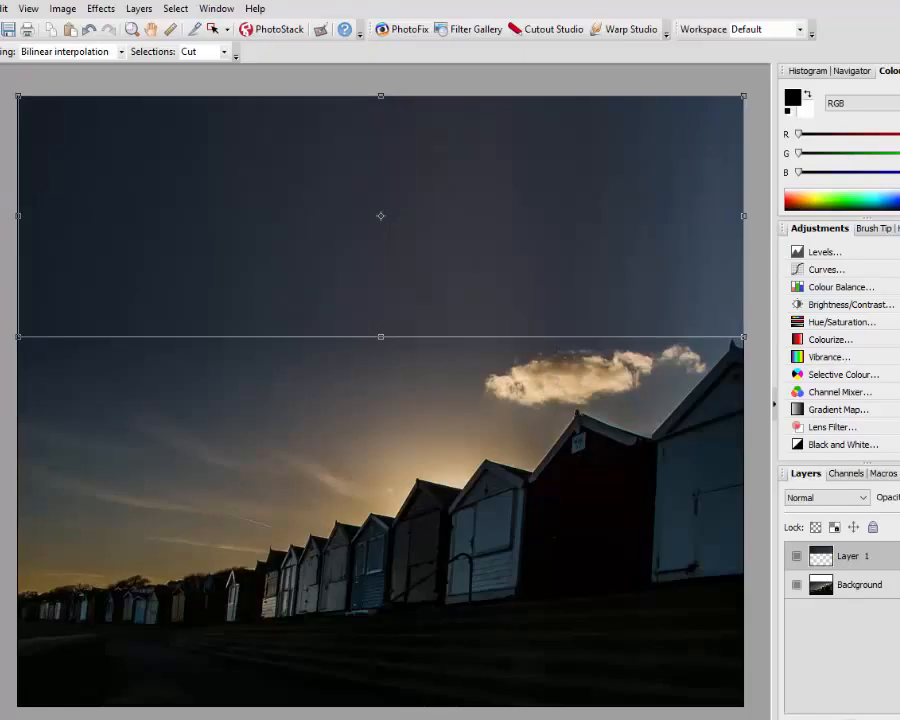
click(2, 149)
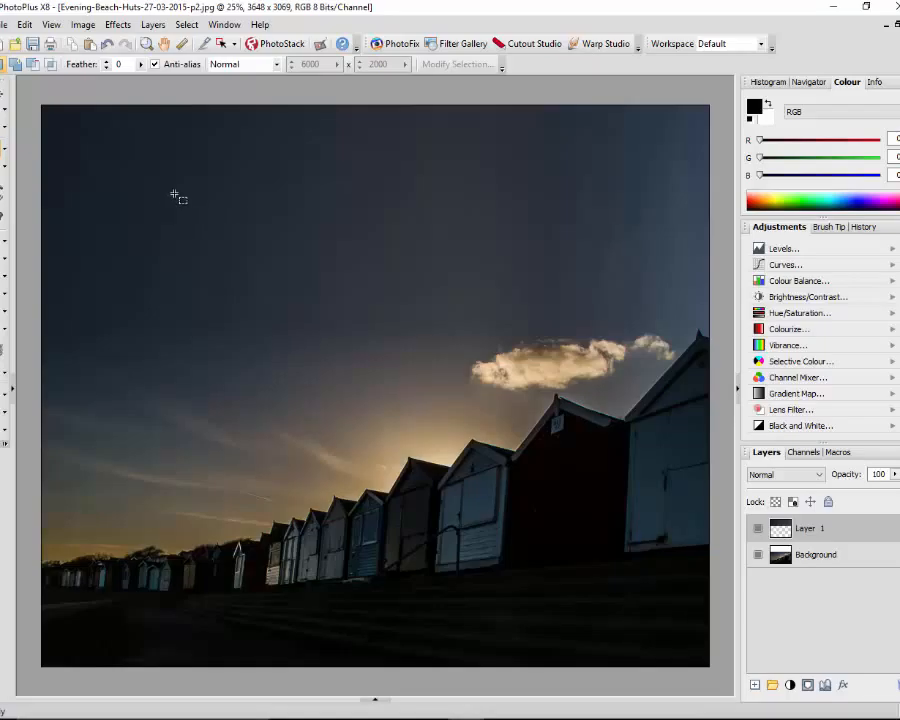
Merge all layers to combine the stretched sky with the beach huts background
click(152, 25)
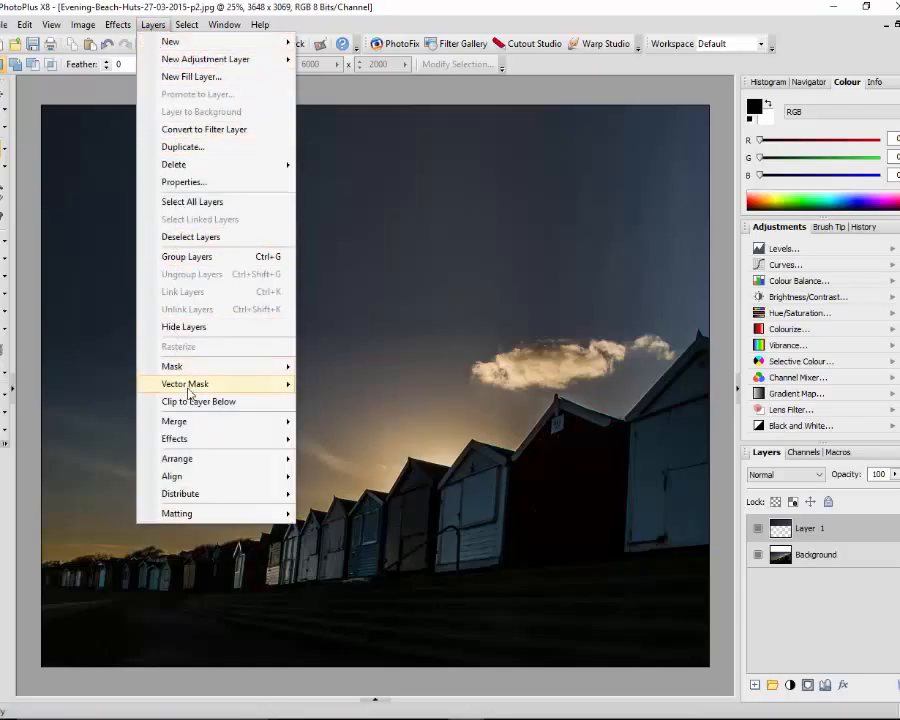
mouse_move(241, 423)
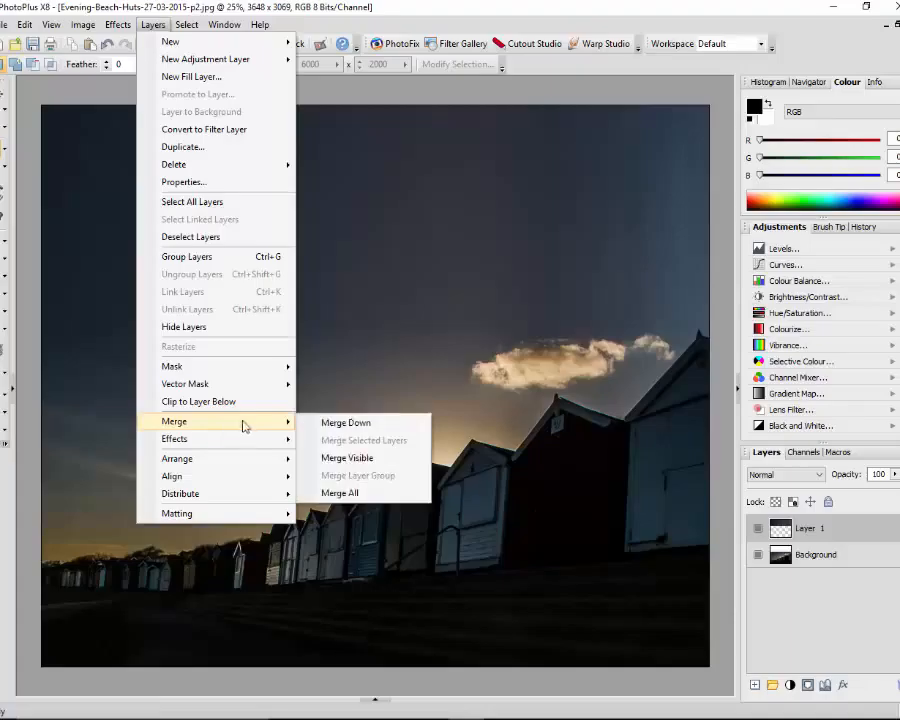
click(337, 492)
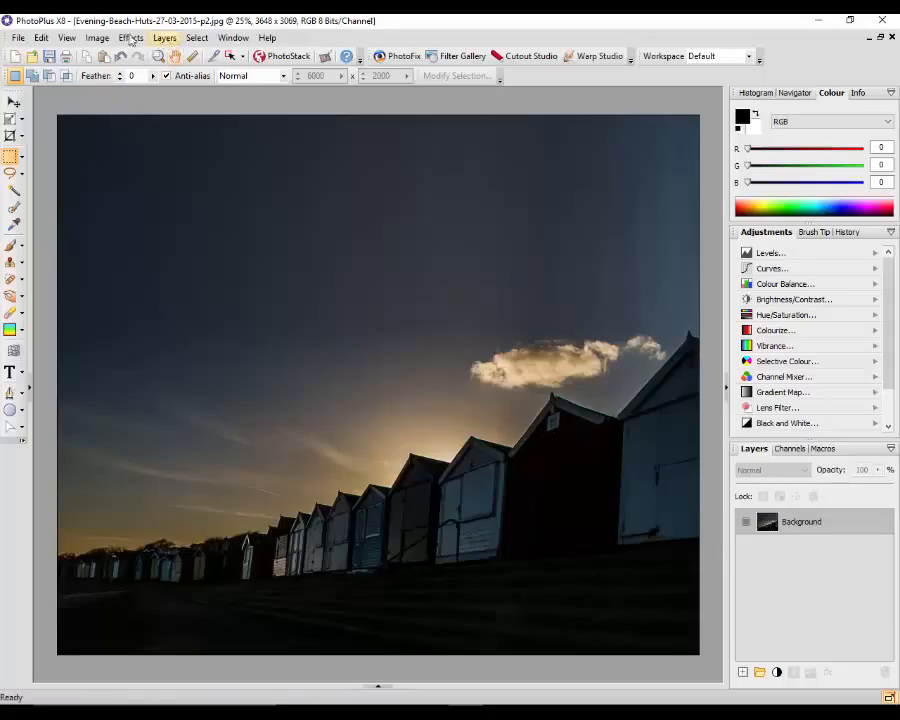
Darken the beach huts photo with a Levels adjustment, setting gamma to 0.875
click(97, 39)
mouse_move(143, 56)
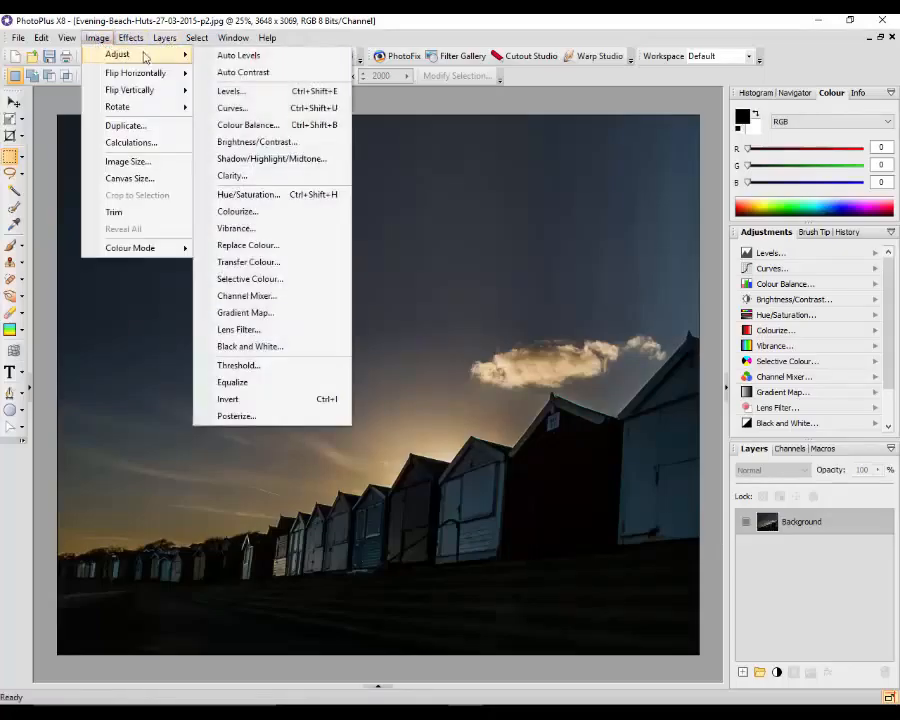
click(234, 92)
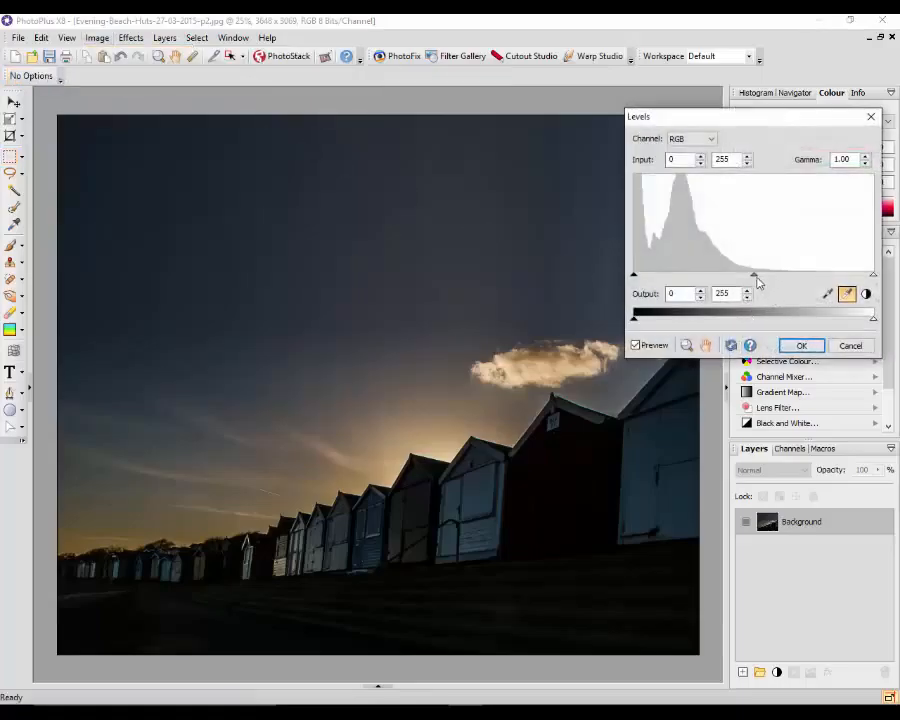
drag(755, 280, 780, 276)
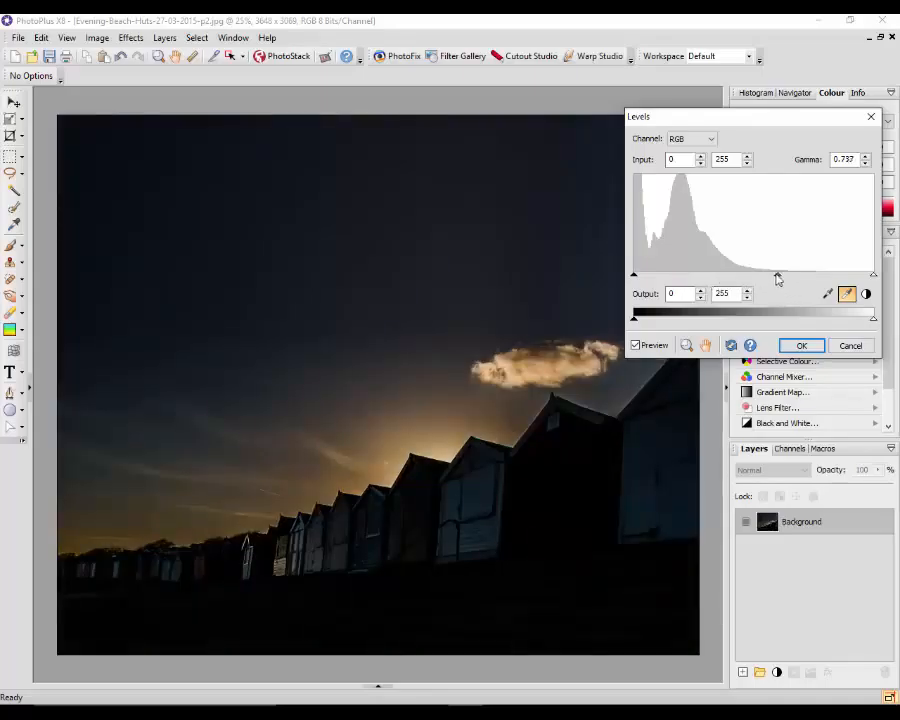
drag(778, 279, 765, 280)
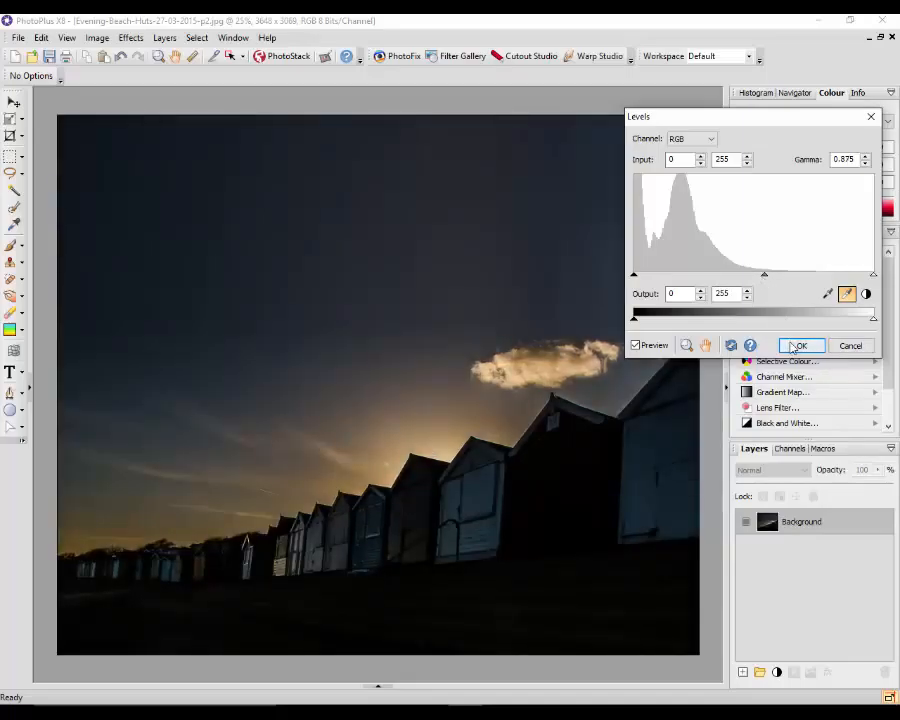
click(797, 346)
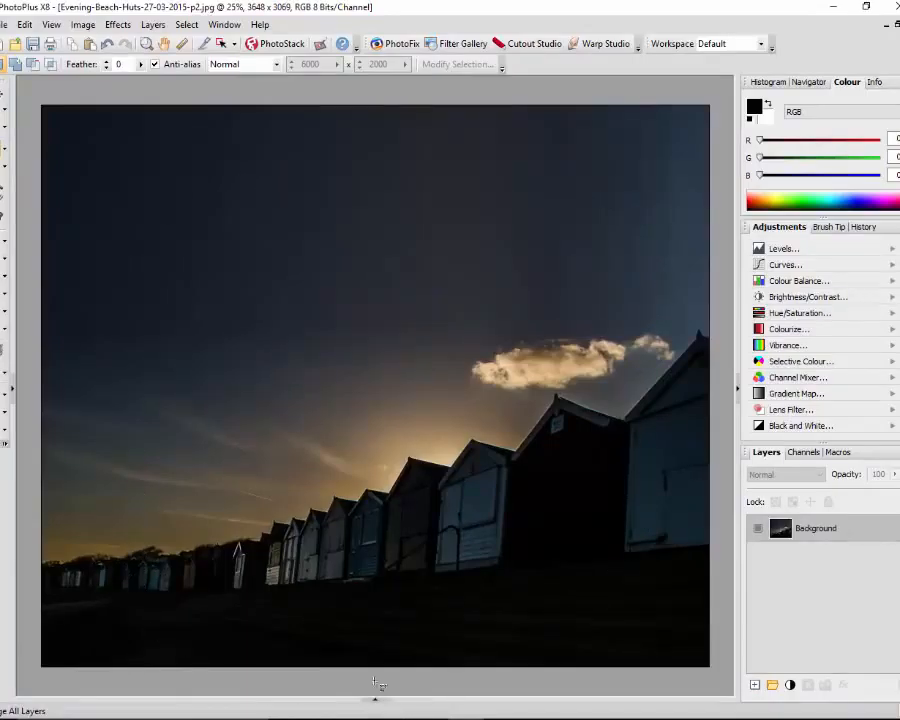
Switch to fireworks-227383.jpg, select the entire image and copy it
click(378, 703)
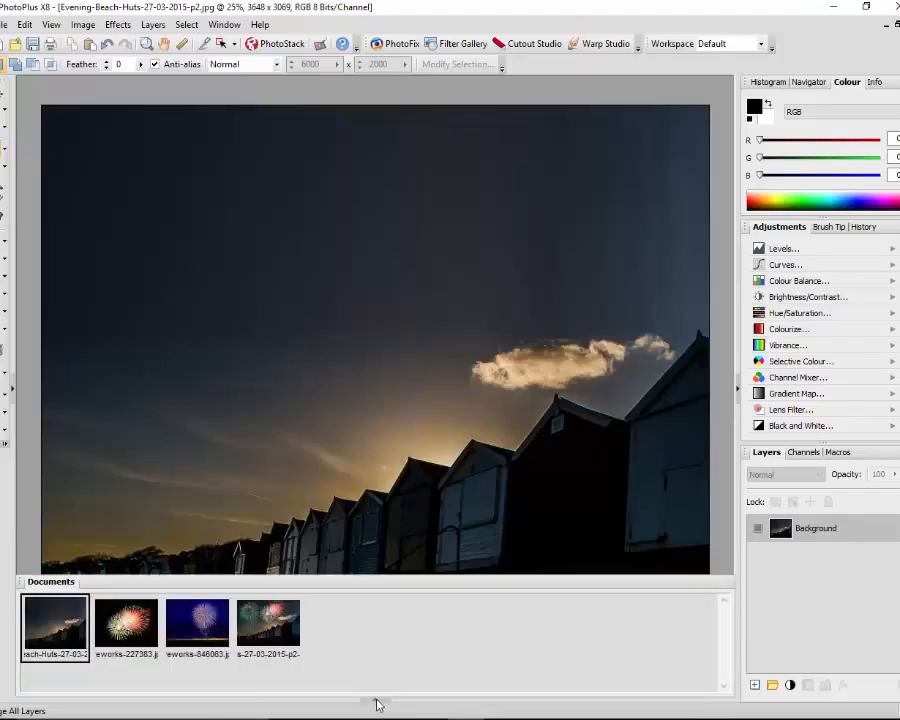
click(140, 635)
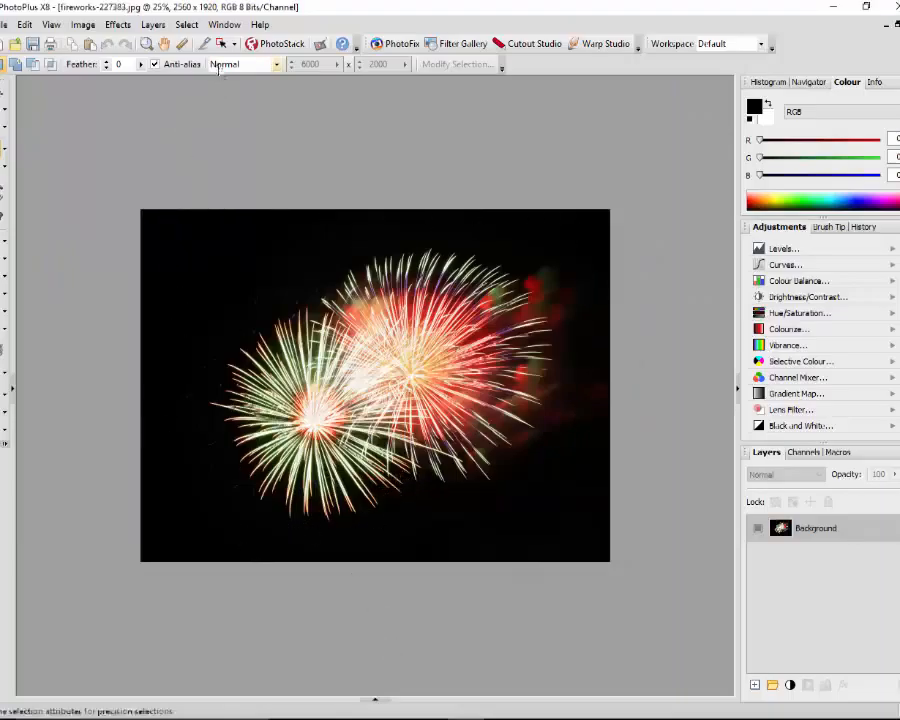
click(186, 25)
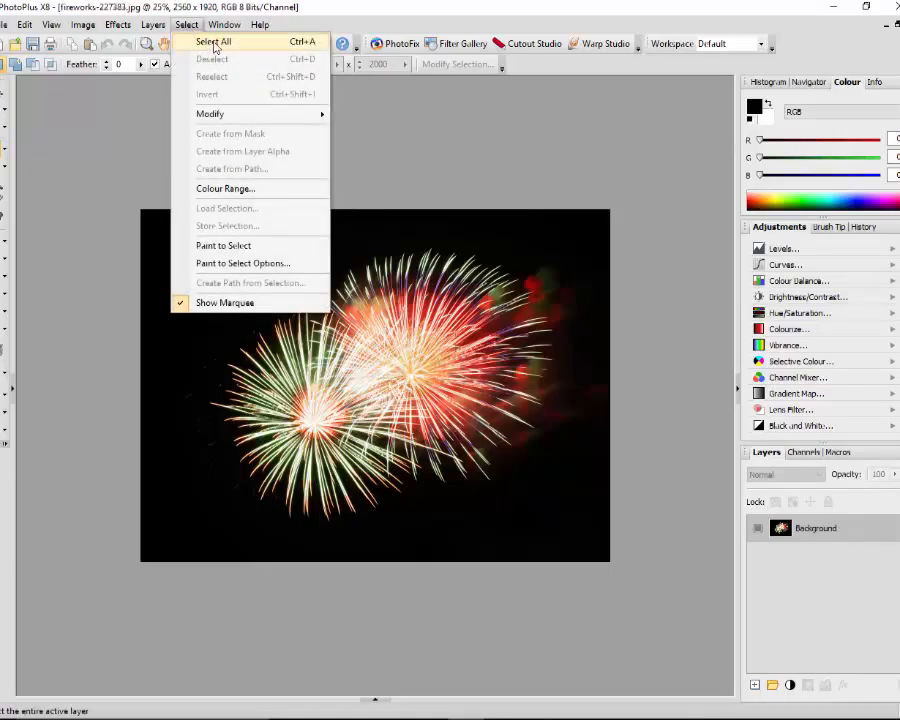
click(214, 42)
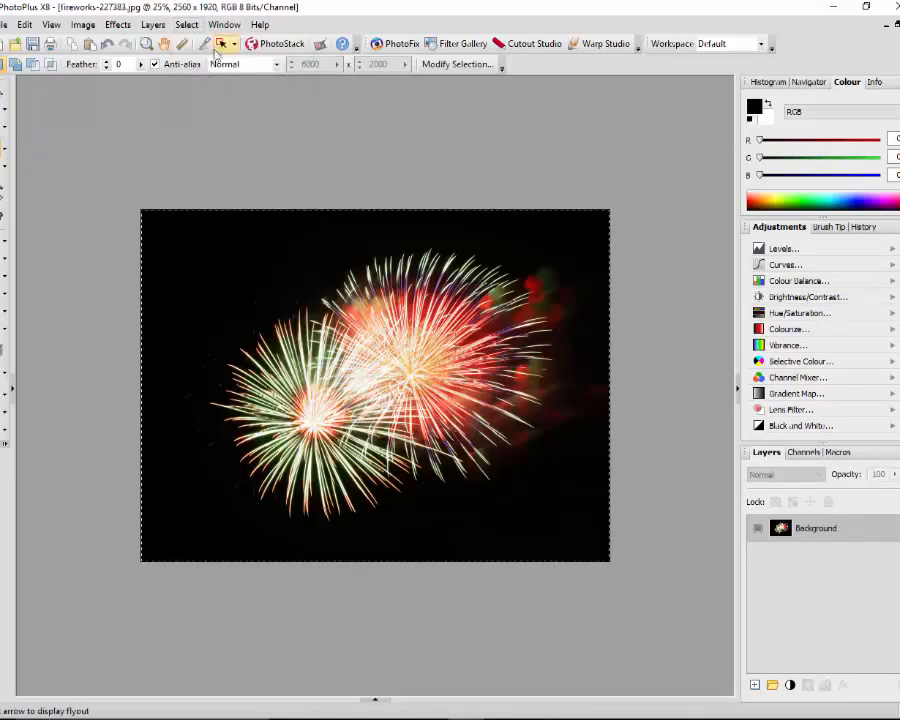
click(24, 25)
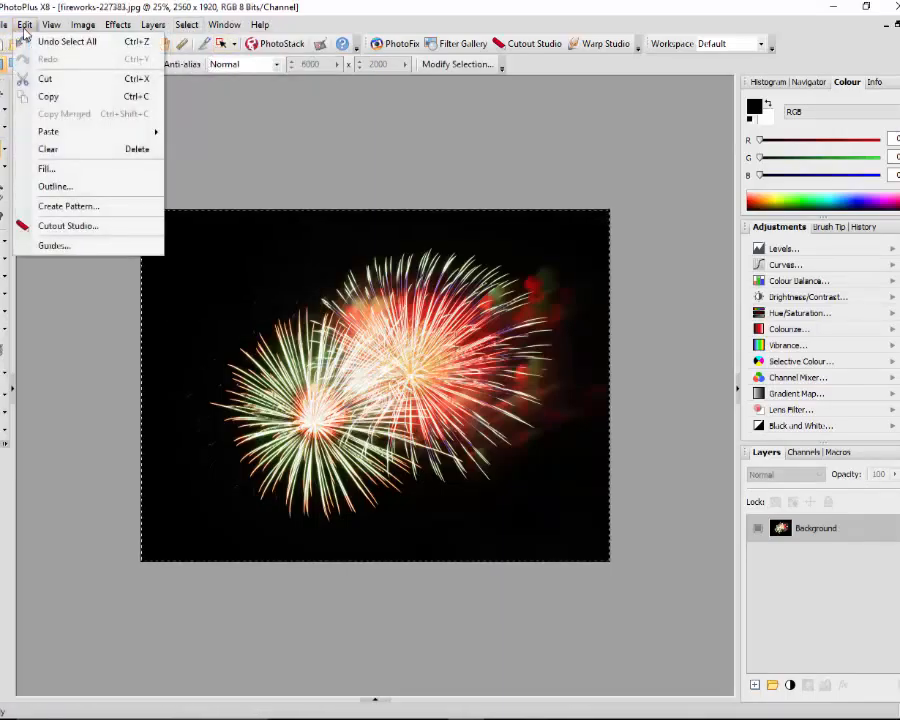
click(49, 97)
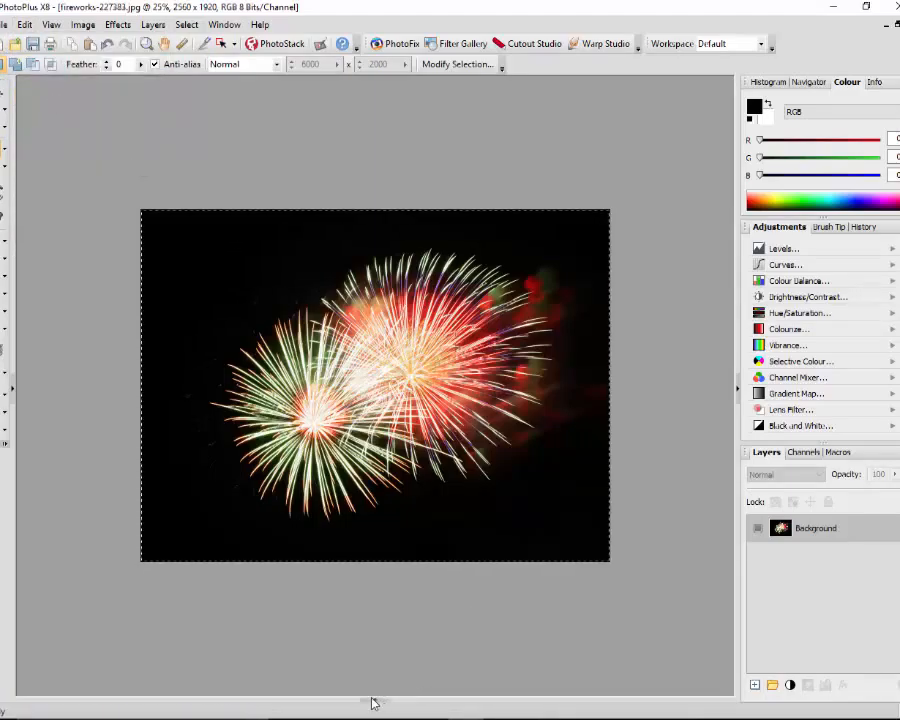
Return to Evening-Beach-Huts-27-03-2015-p2.jpg and paste the copied red and green fireworks as a new layer
click(372, 701)
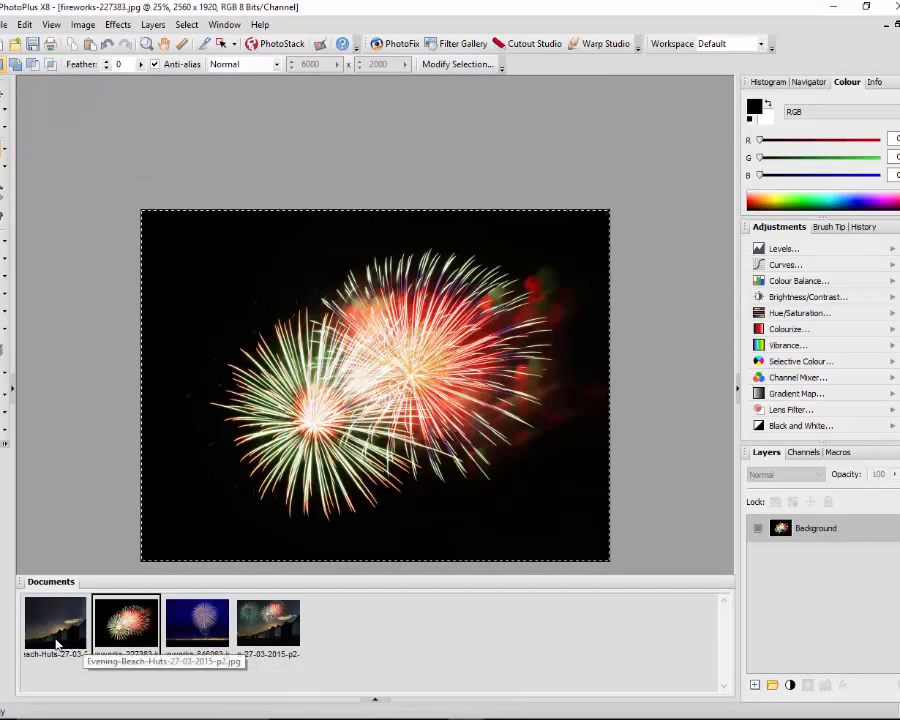
click(57, 640)
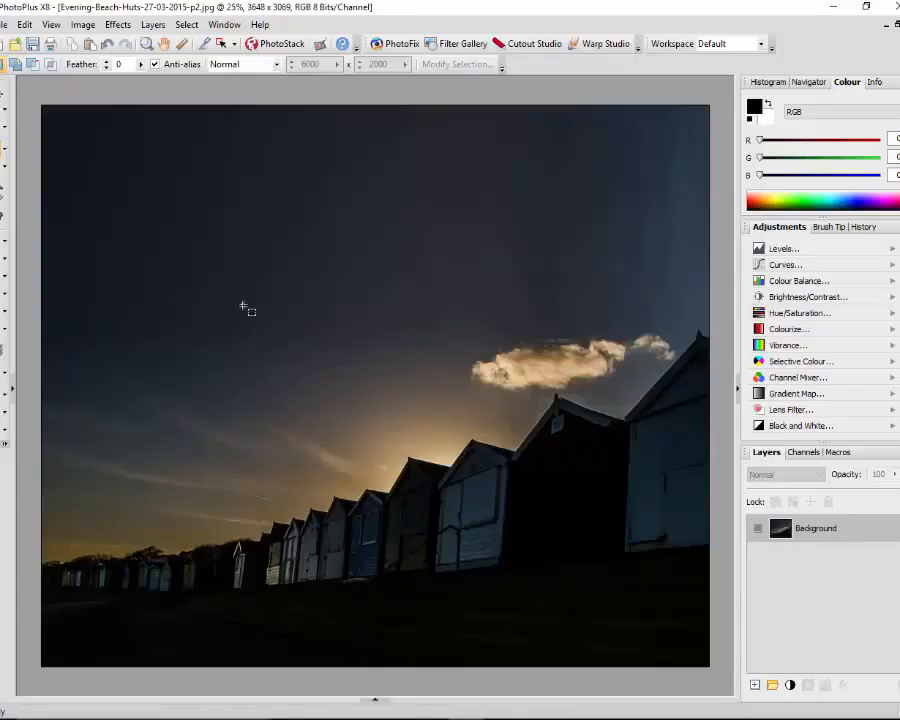
click(27, 27)
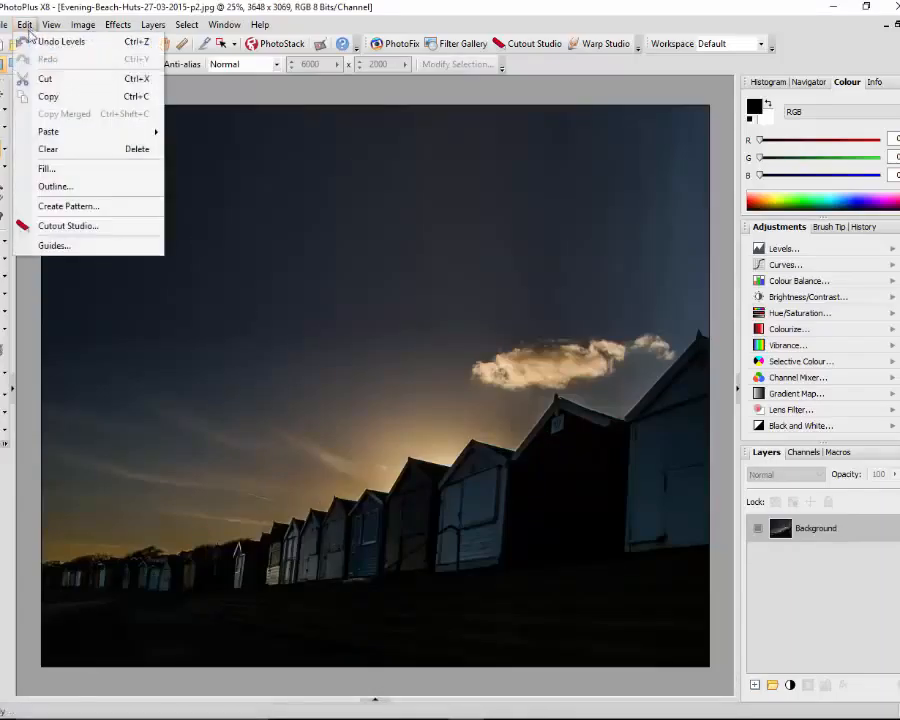
mouse_move(64, 132)
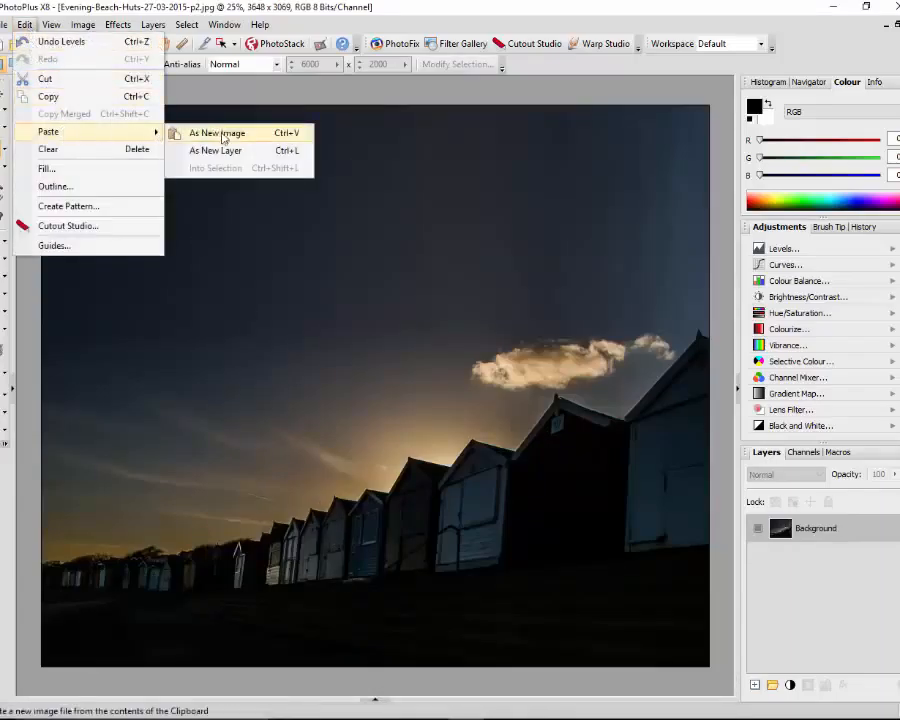
click(232, 151)
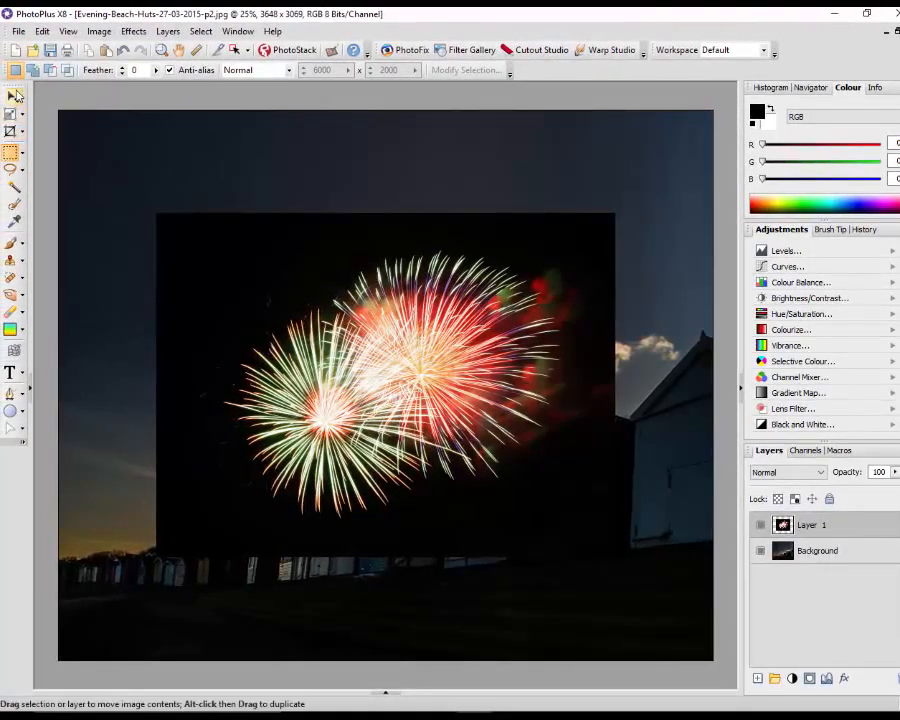
Move the red and green fireworks layer up and right into the sky and set its blend mode to Screen
click(13, 96)
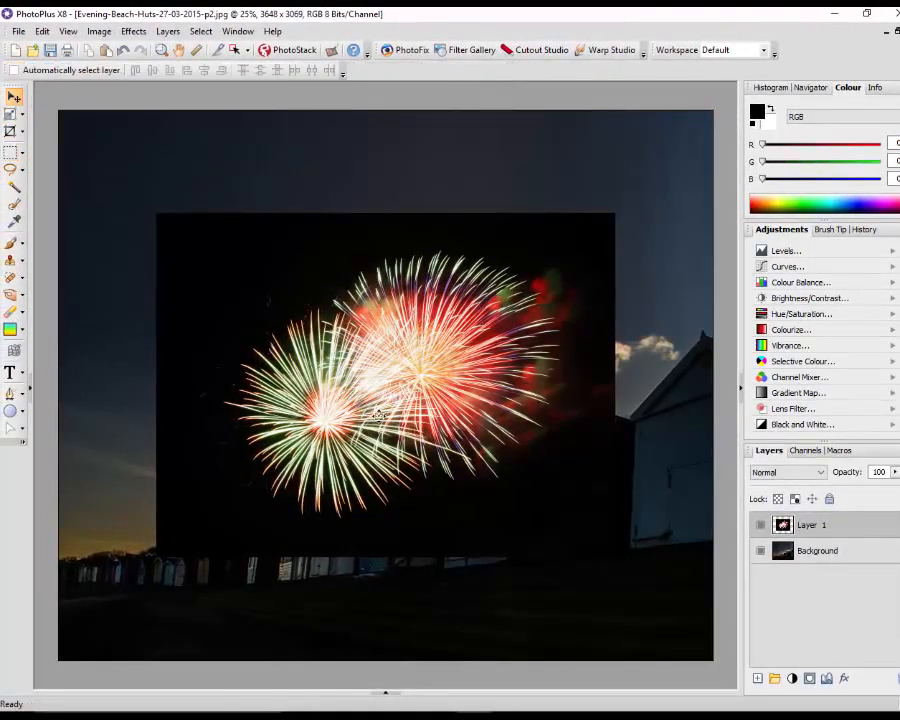
drag(380, 413, 377, 373)
drag(396, 307, 426, 302)
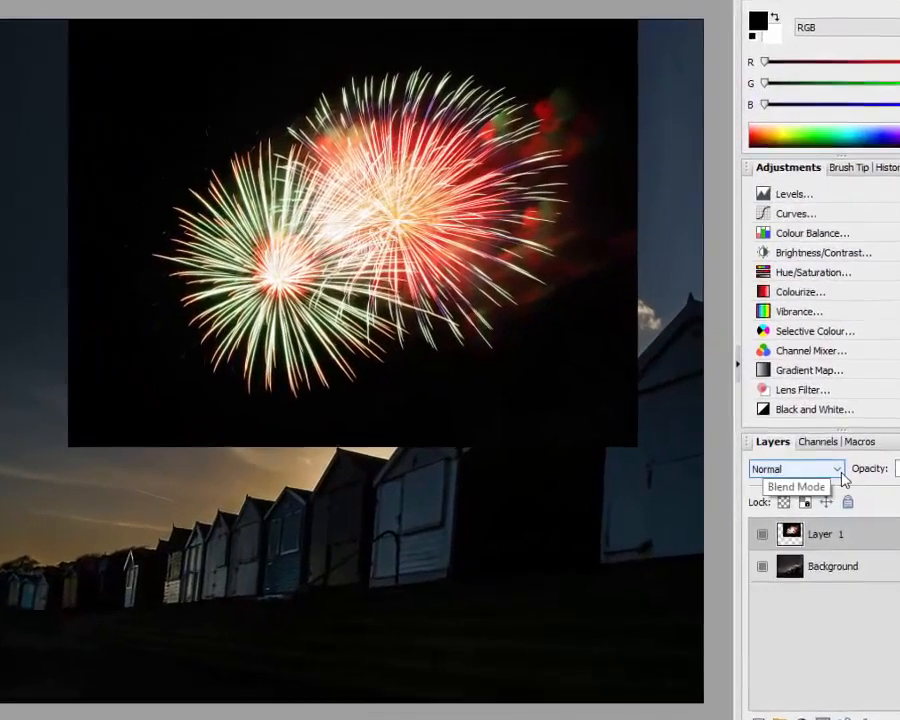
click(821, 474)
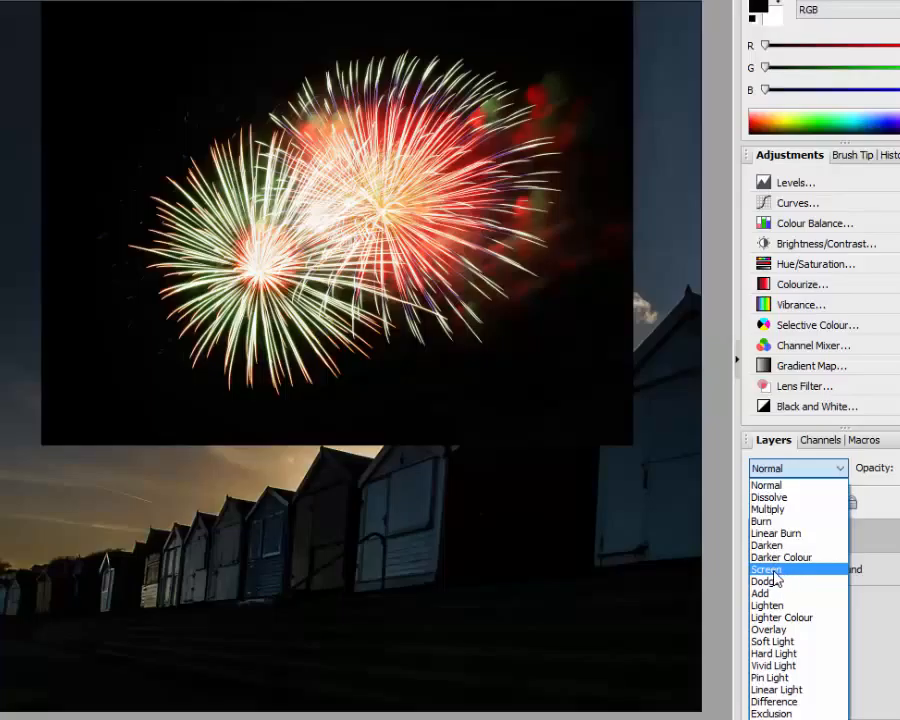
click(776, 578)
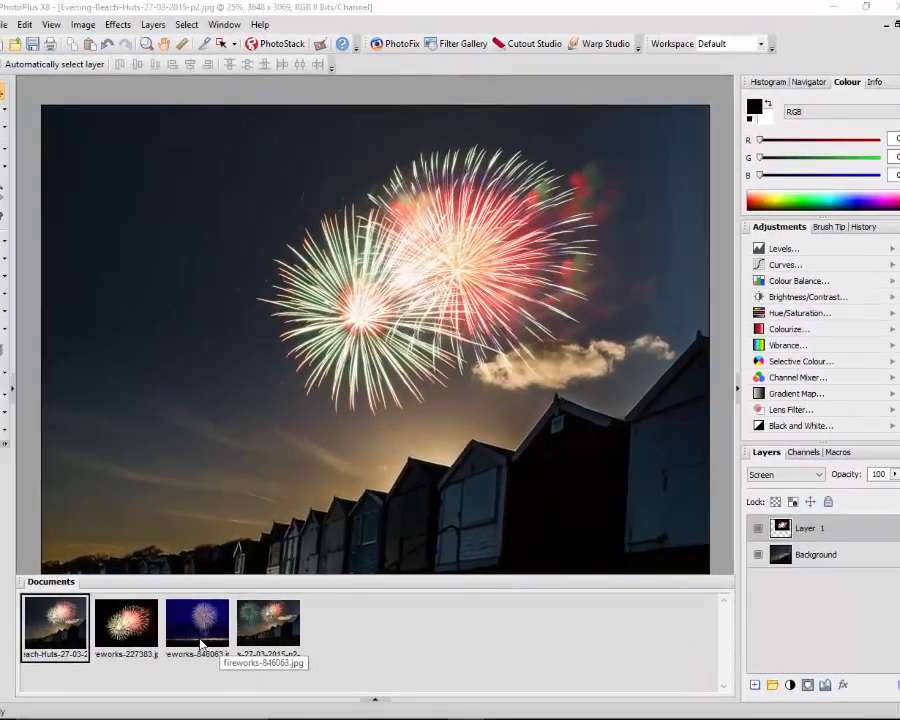
In fireworks-846063.jpg, copy a rectangular selection around the large firework, leaving out the horizon
click(199, 630)
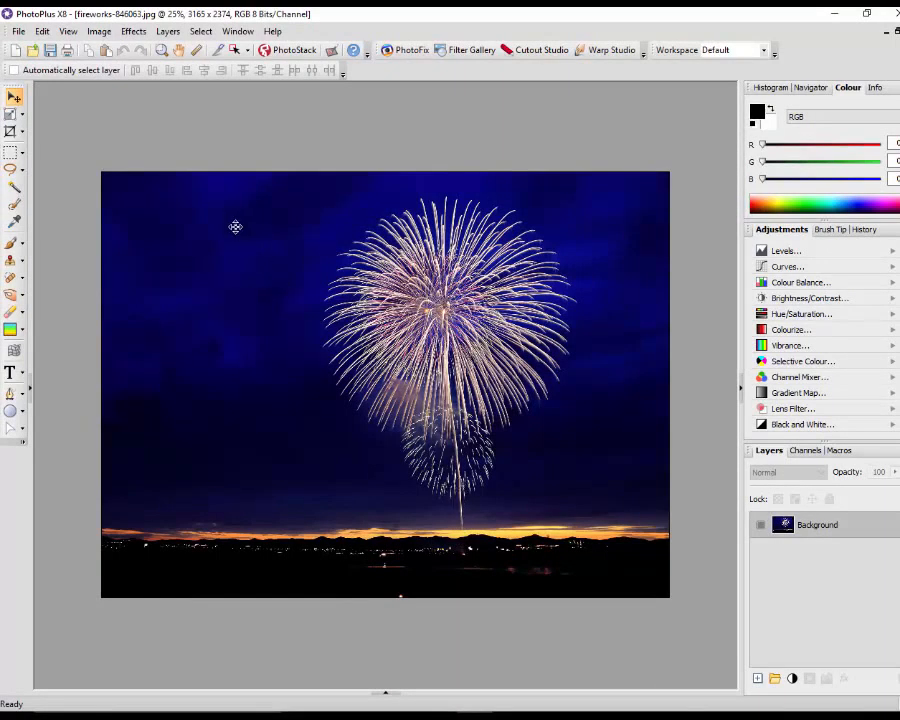
click(11, 155)
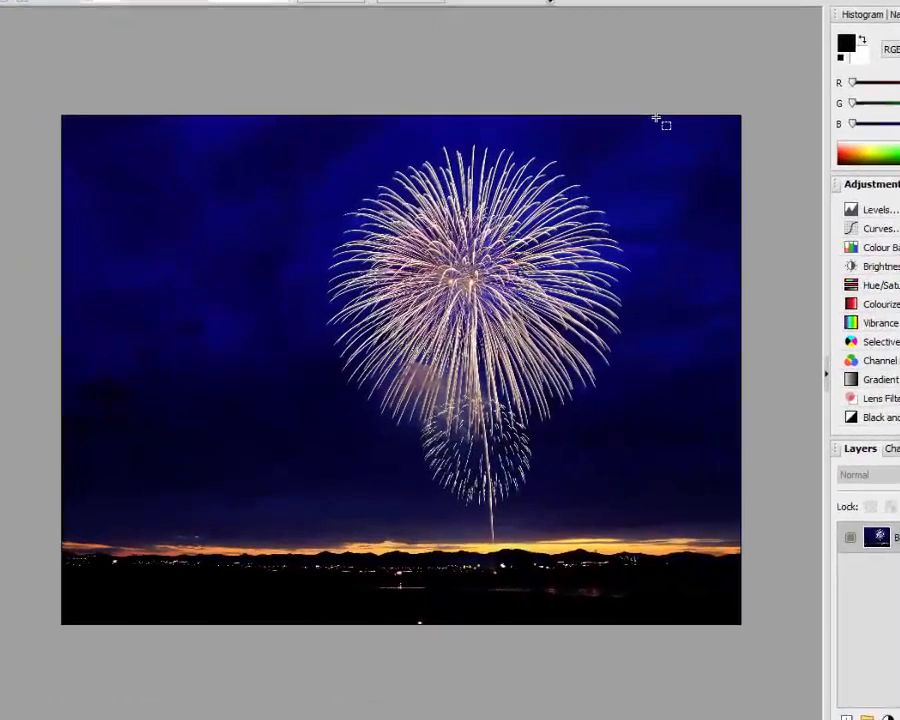
mouse_move(597, 173)
mouse_down()
mouse_move(583, 330)
mouse_move(469, 477)
mouse_up()
mouse_move(529, 483)
mouse_down()
mouse_move(448, 488)
mouse_move(400, 524)
mouse_move(348, 512)
mouse_move(315, 525)
mouse_move(321, 518)
mouse_up()
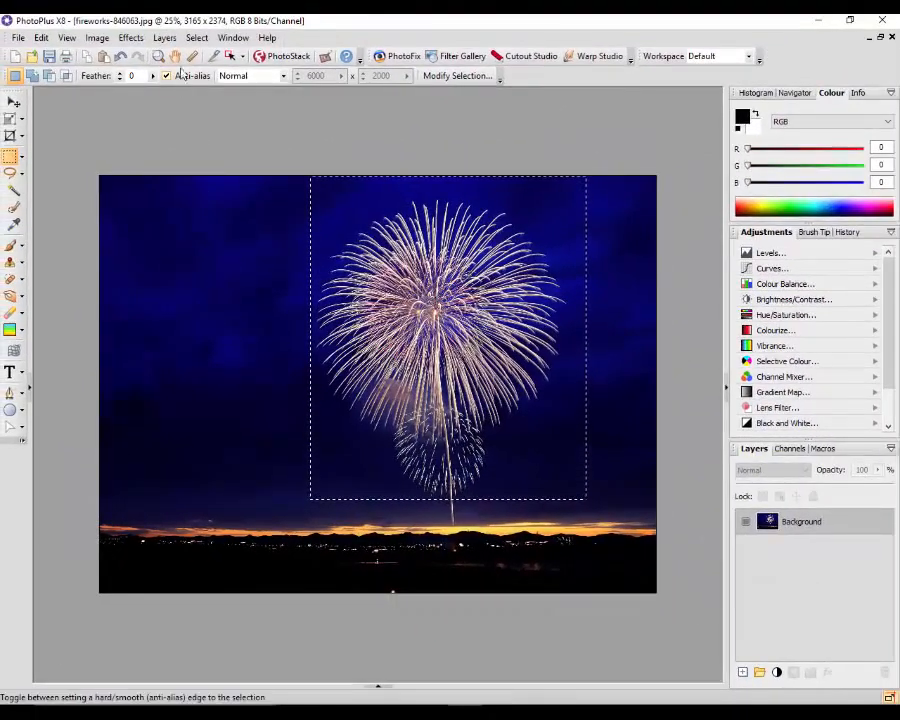
click(41, 39)
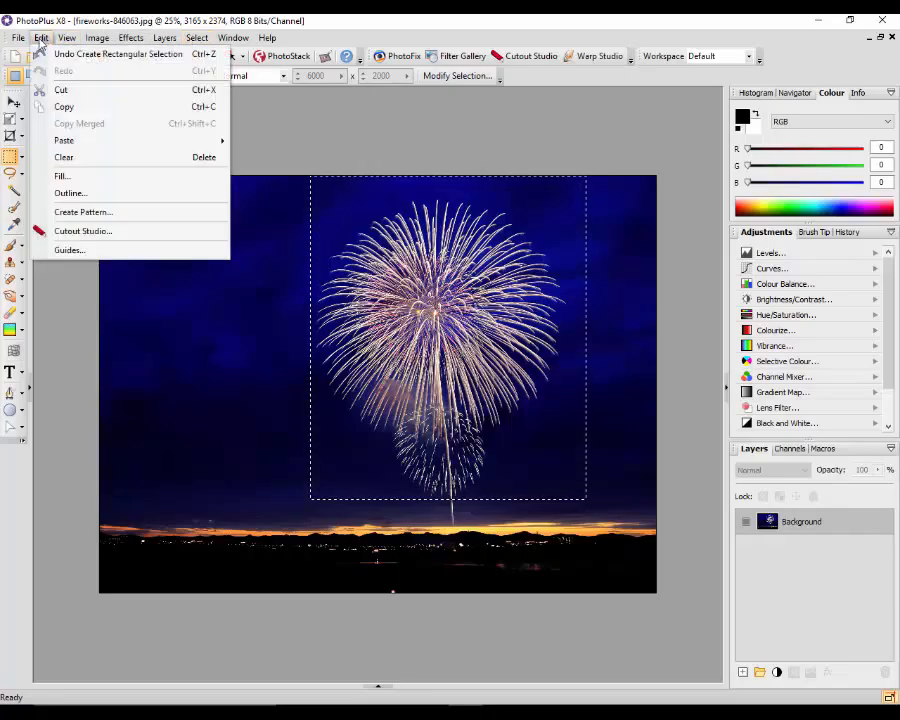
click(60, 106)
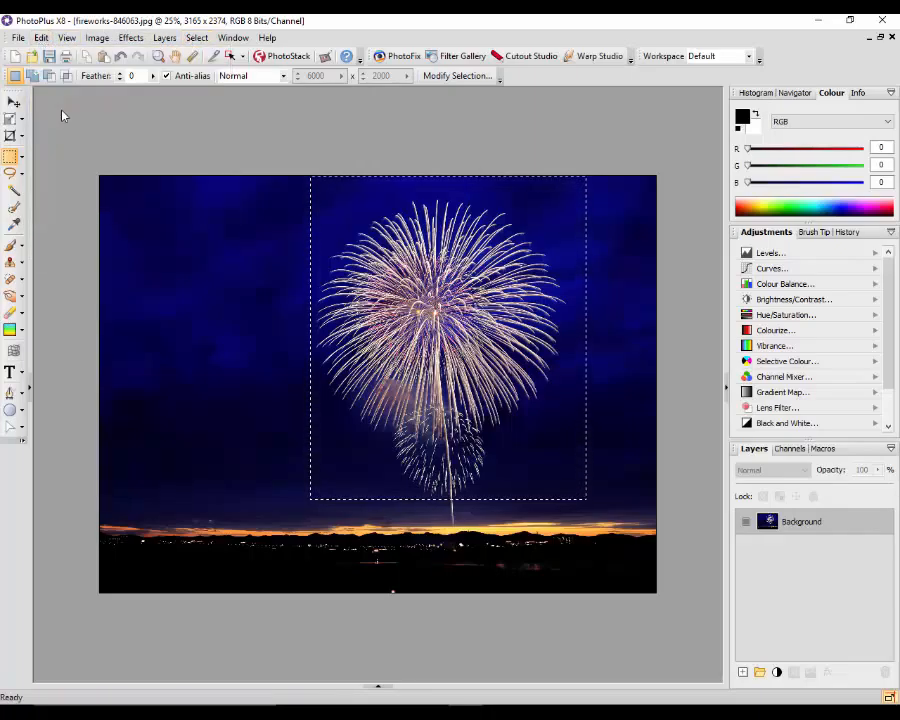
Paste the copied firework into the beach huts photo as a new layer and move it to the photo's upper-left corner
click(377, 687)
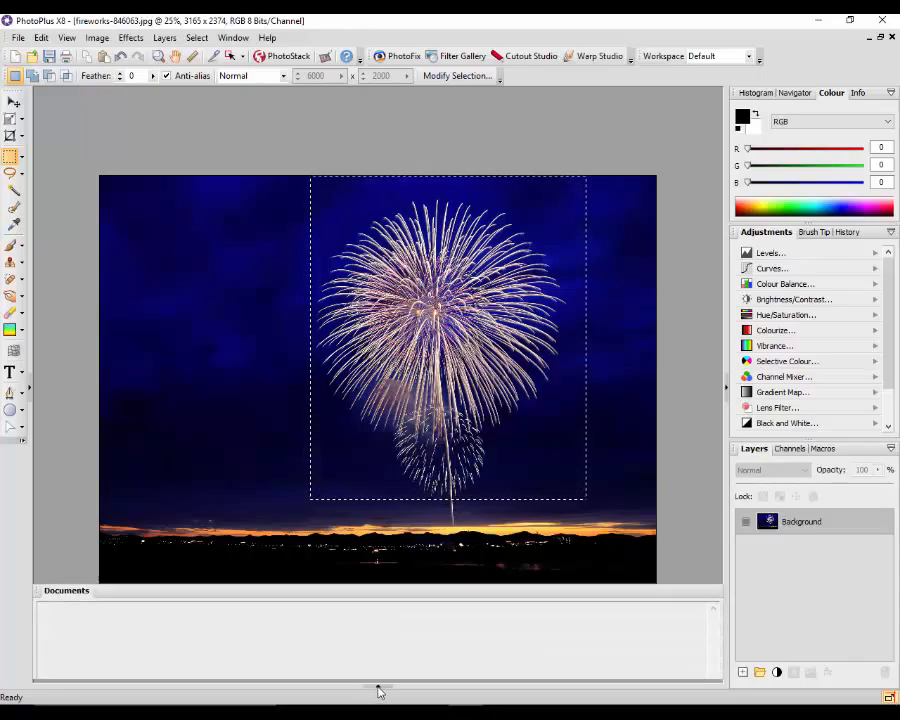
click(56, 625)
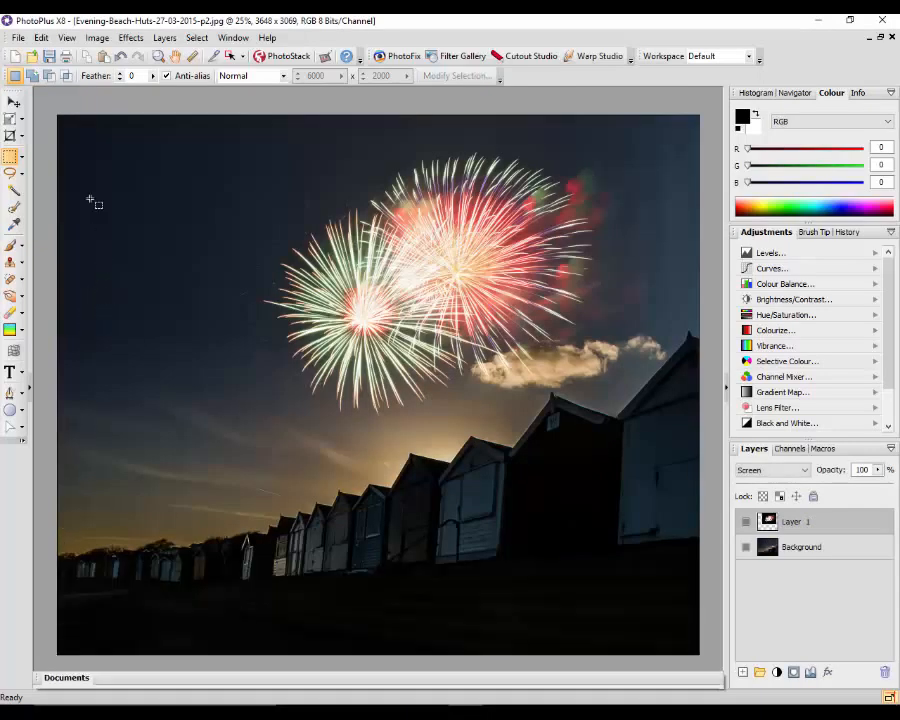
click(41, 39)
mouse_move(177, 143)
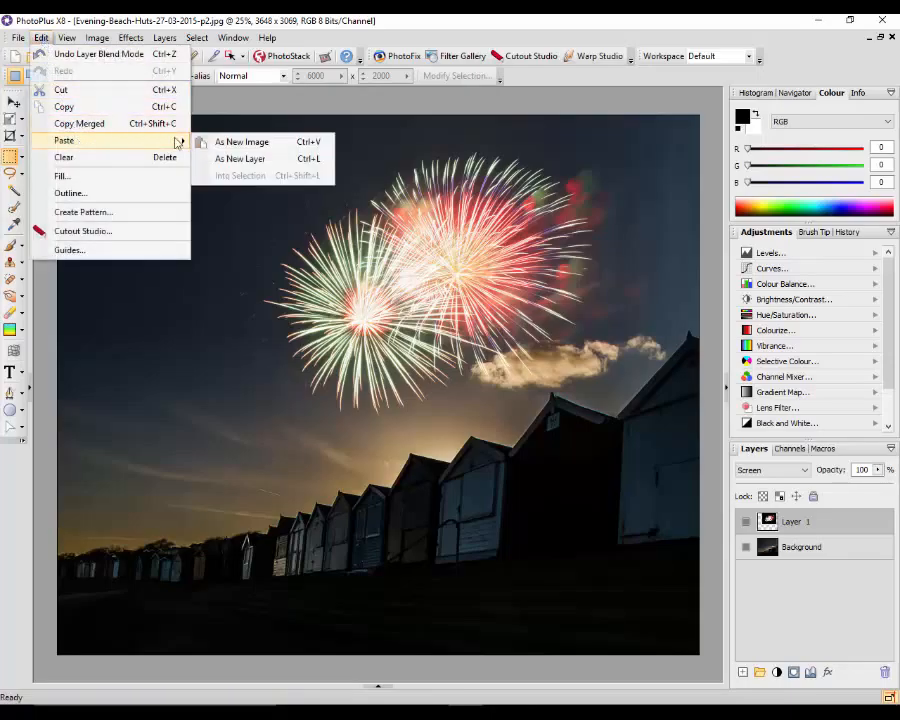
click(237, 158)
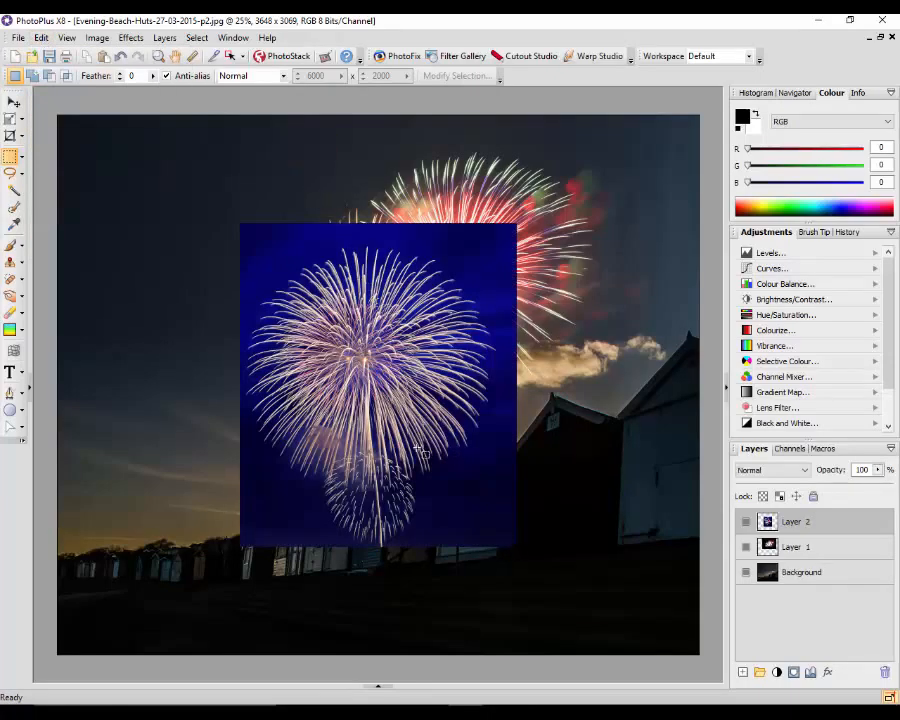
click(13, 103)
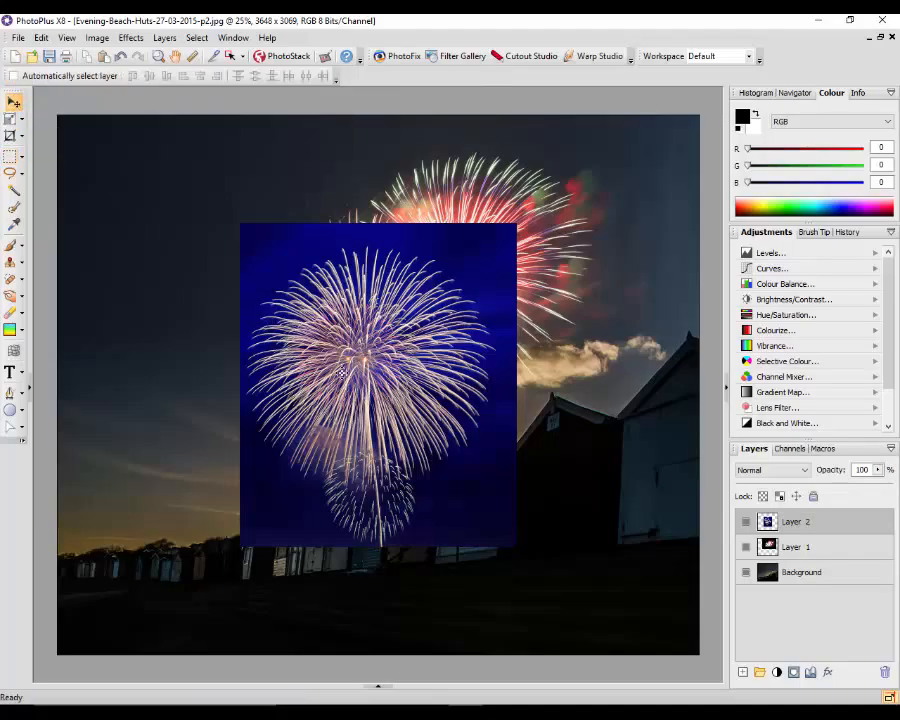
drag(399, 422, 223, 320)
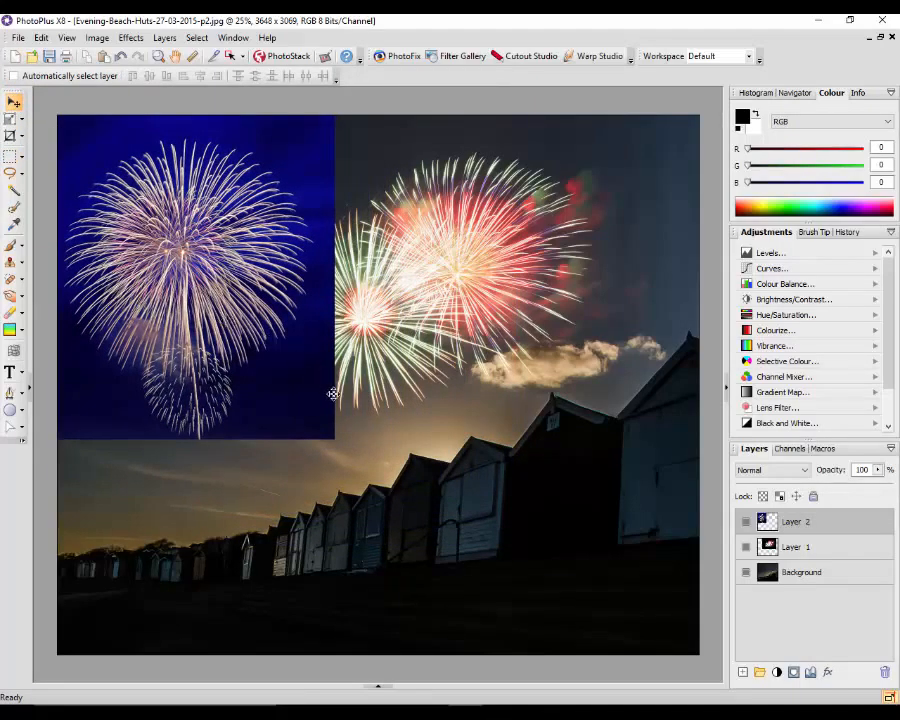
Try the Screen blend mode on the blue-background firework layer, then restore Normal
click(806, 470)
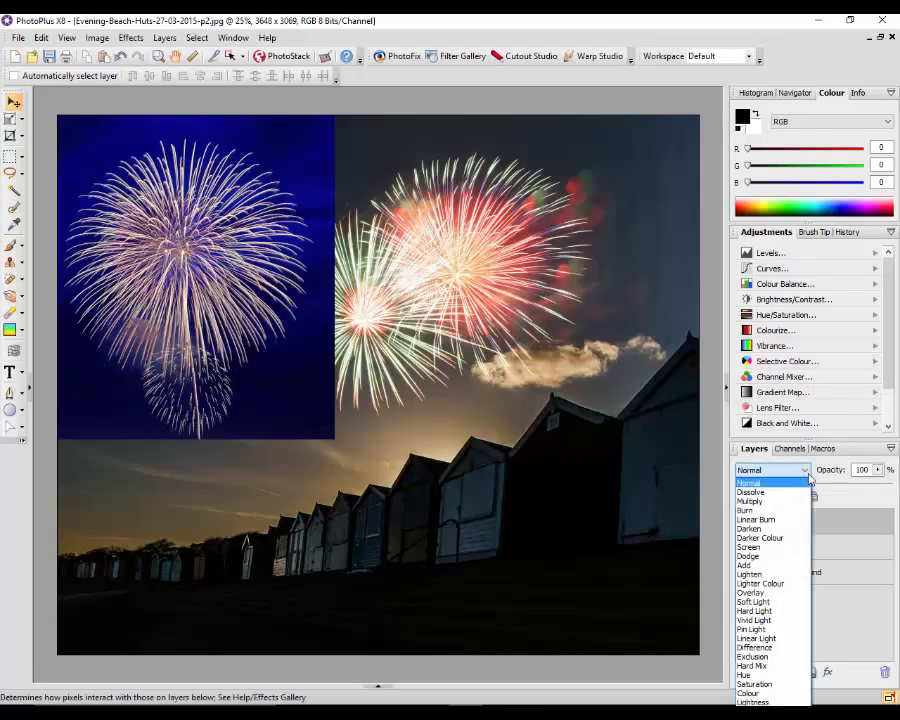
click(752, 547)
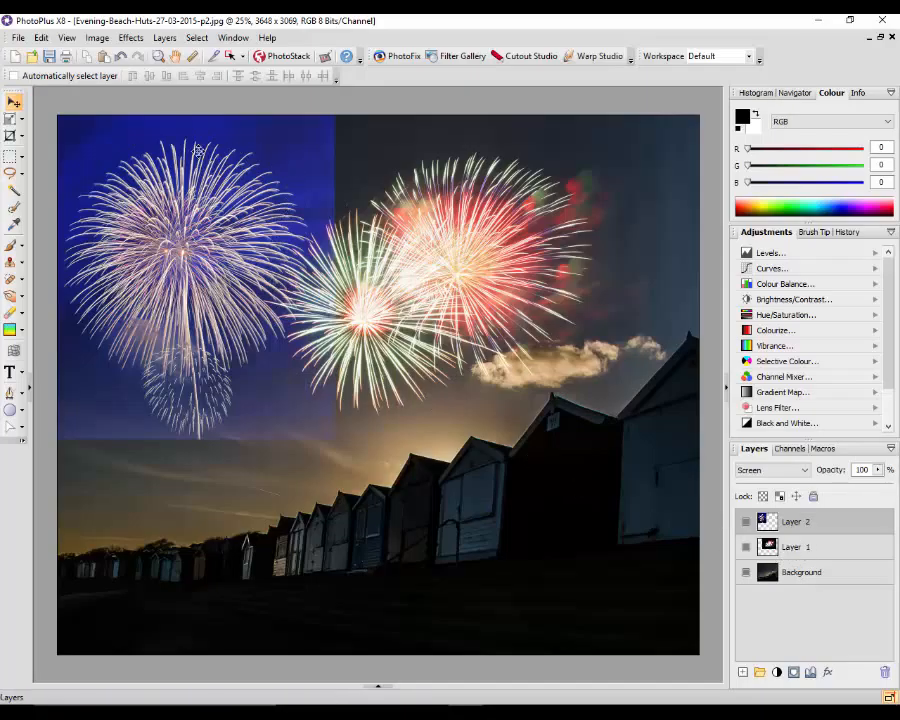
click(805, 470)
click(756, 481)
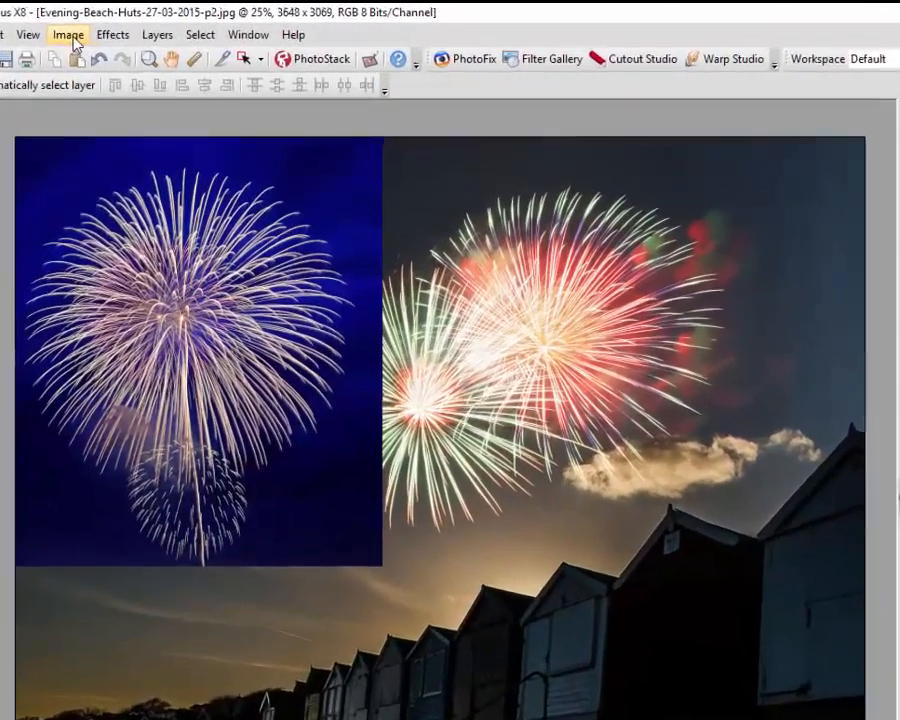
Turn the blue-background firework layer's background black using Levels, raising the black input level to 133
click(97, 37)
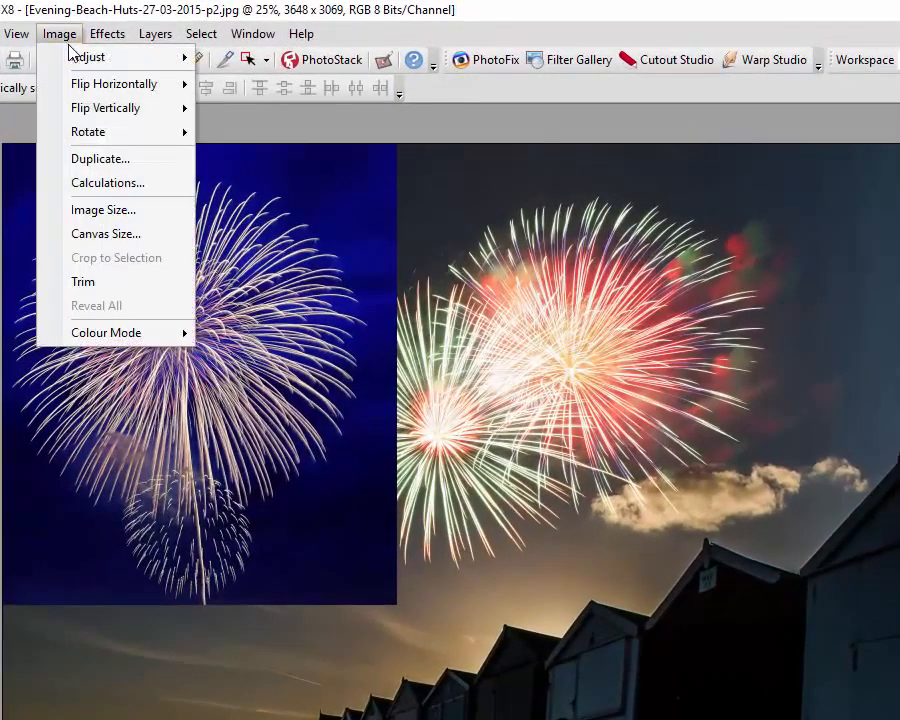
mouse_move(137, 62)
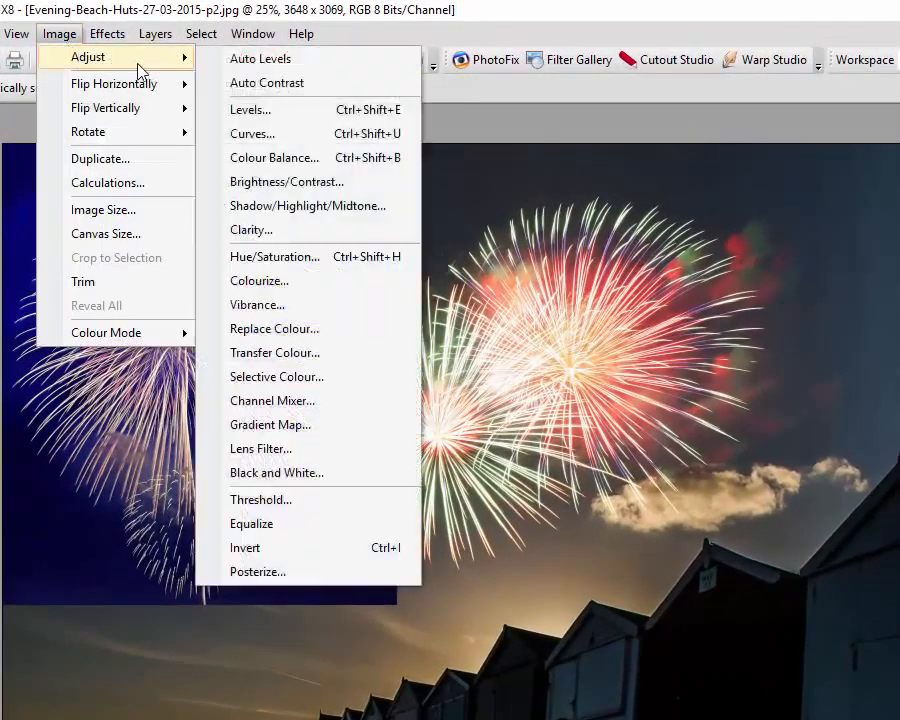
click(240, 118)
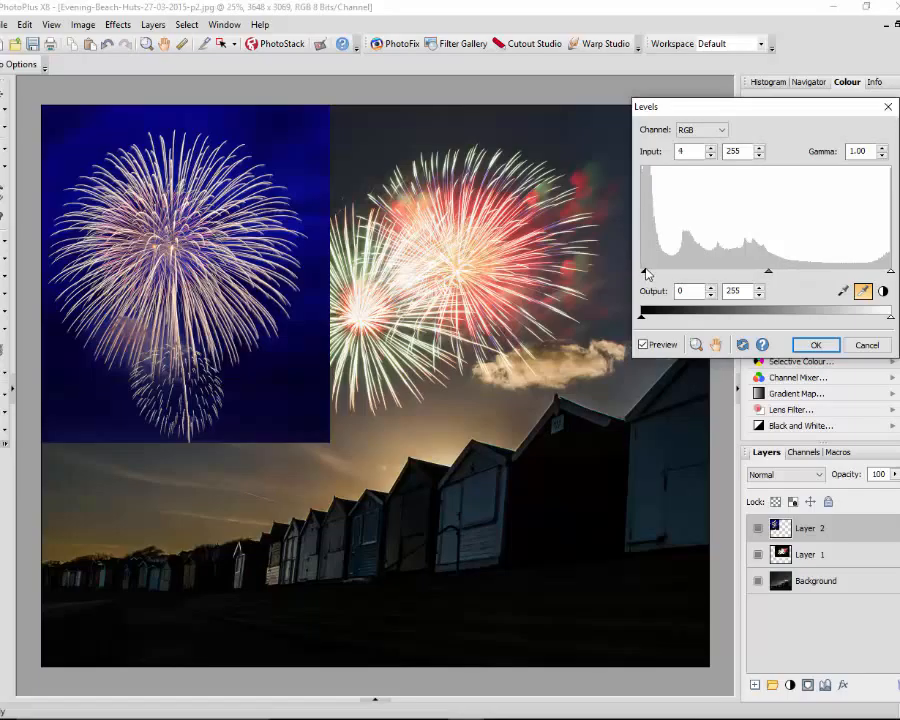
drag(656, 272, 773, 279)
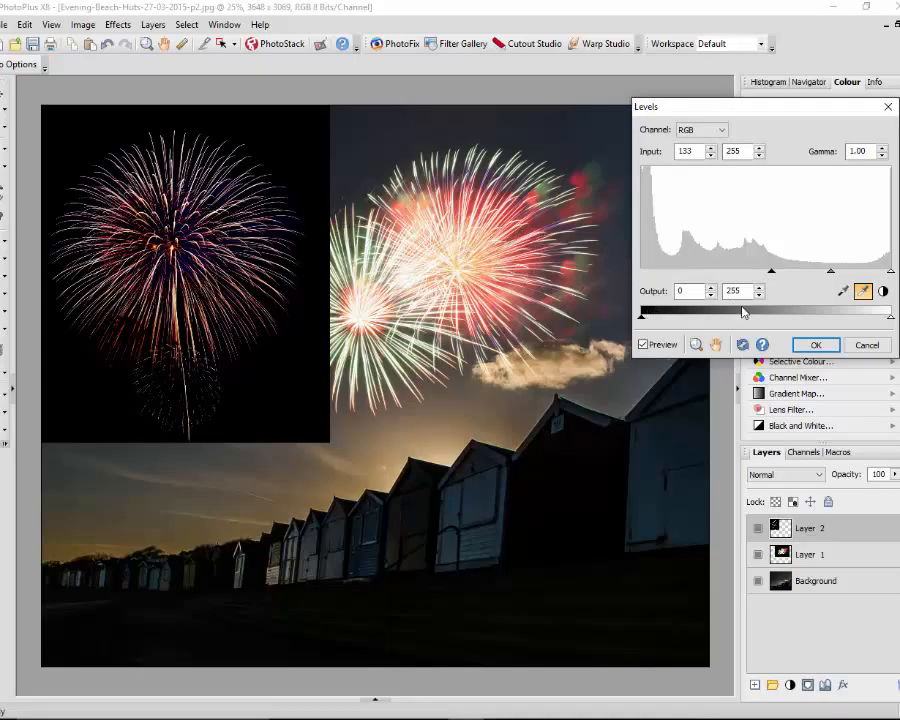
click(812, 344)
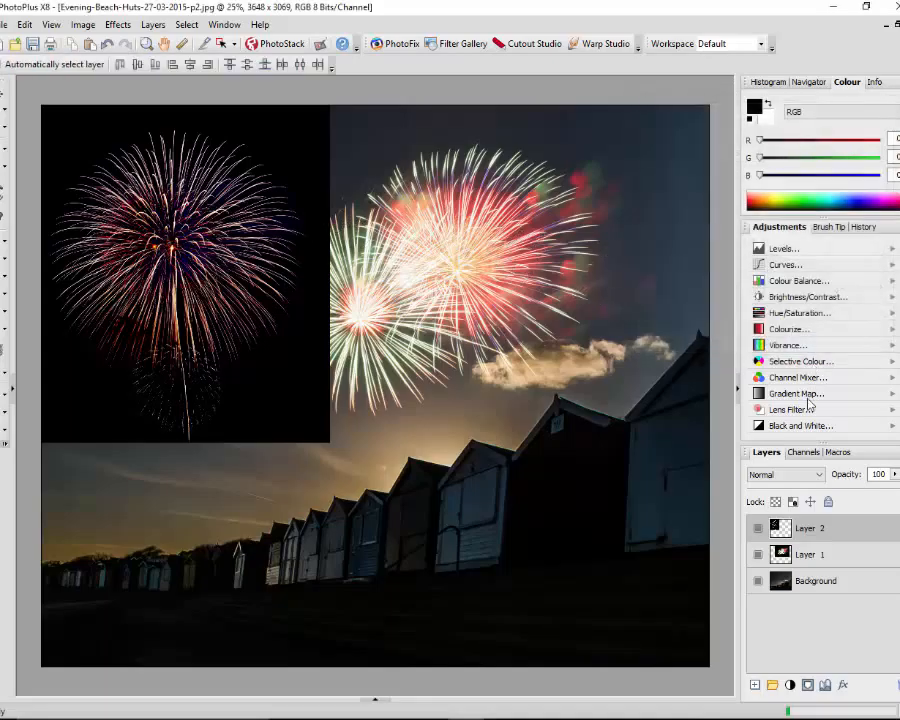
Set the blackened firework layer's blend mode to Screen and move it down to just above the distant beach huts
click(820, 475)
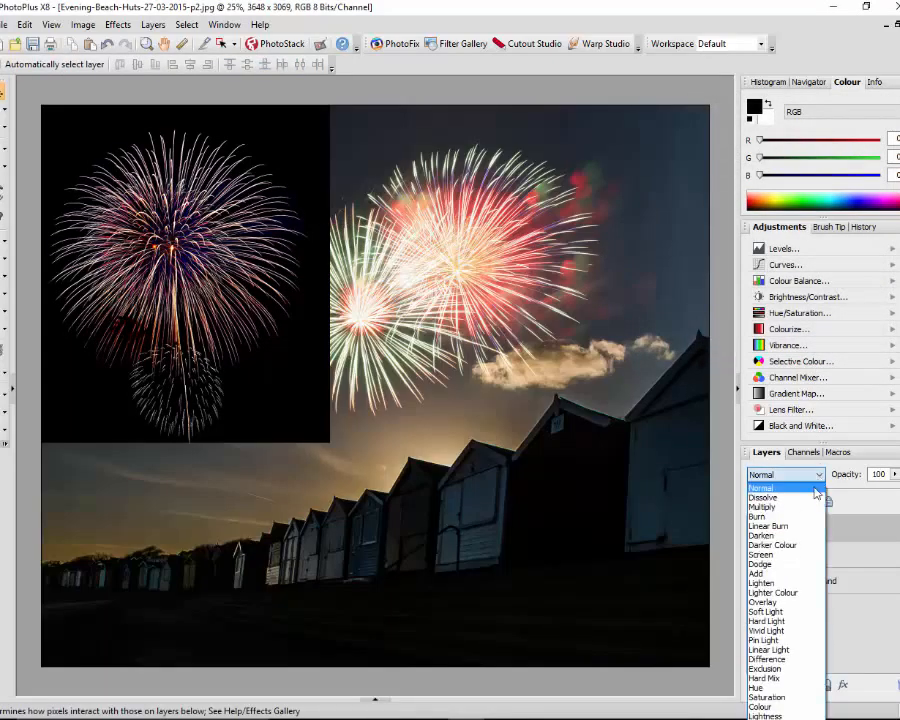
click(798, 563)
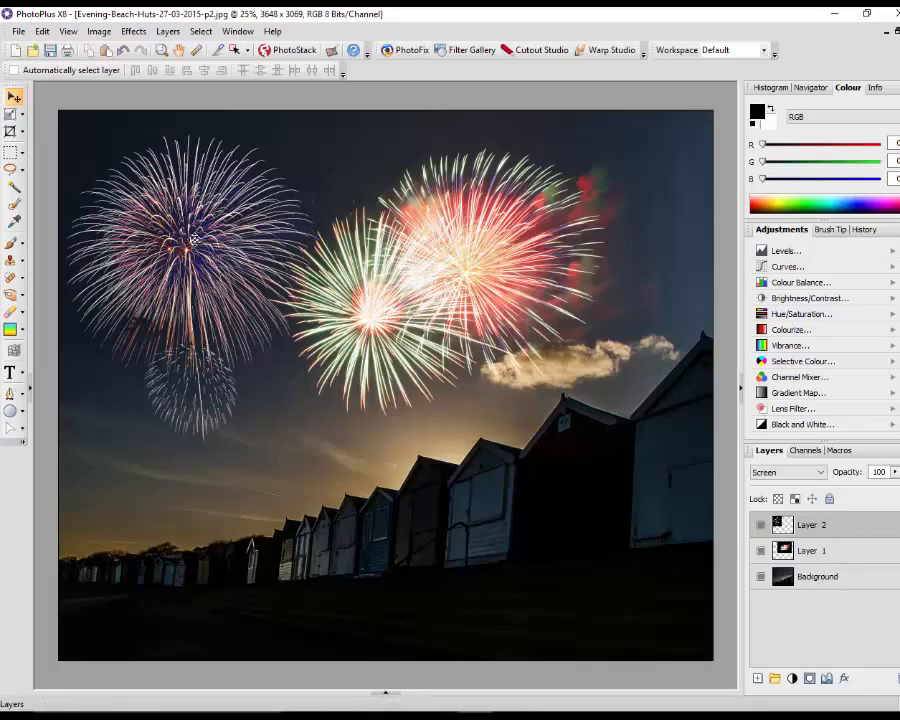
drag(188, 231, 175, 341)
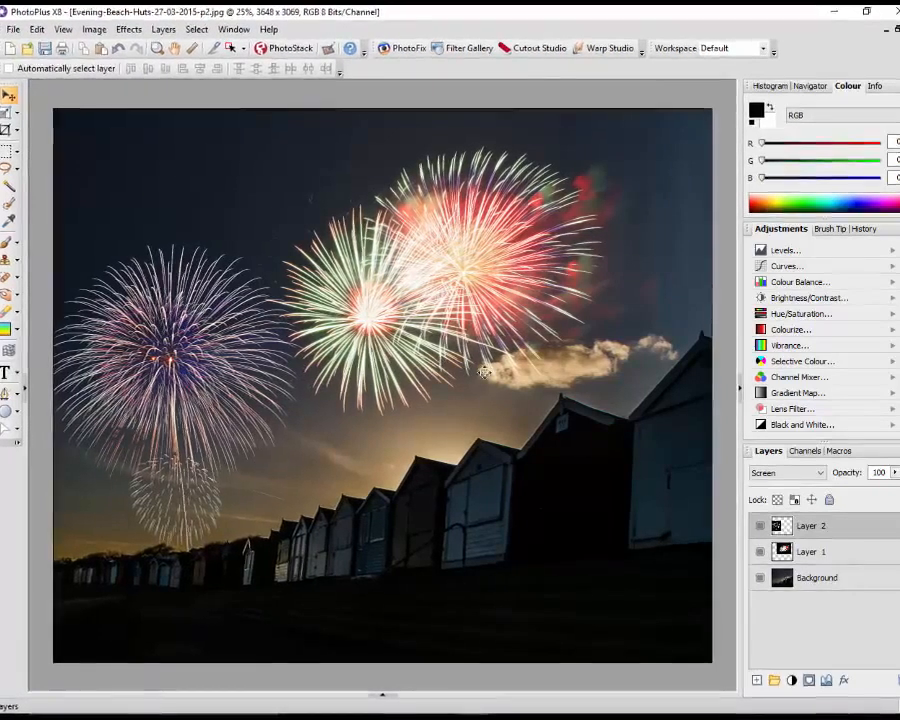
Select the red and green fireworks layer and move it slightly up and right in the sky
double_click(856, 557)
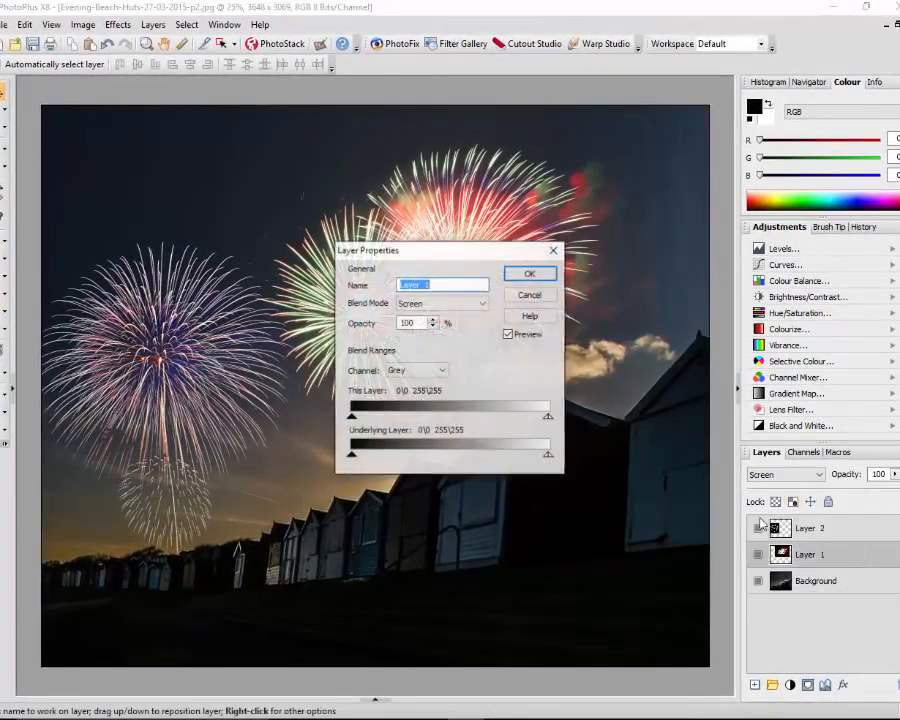
click(530, 296)
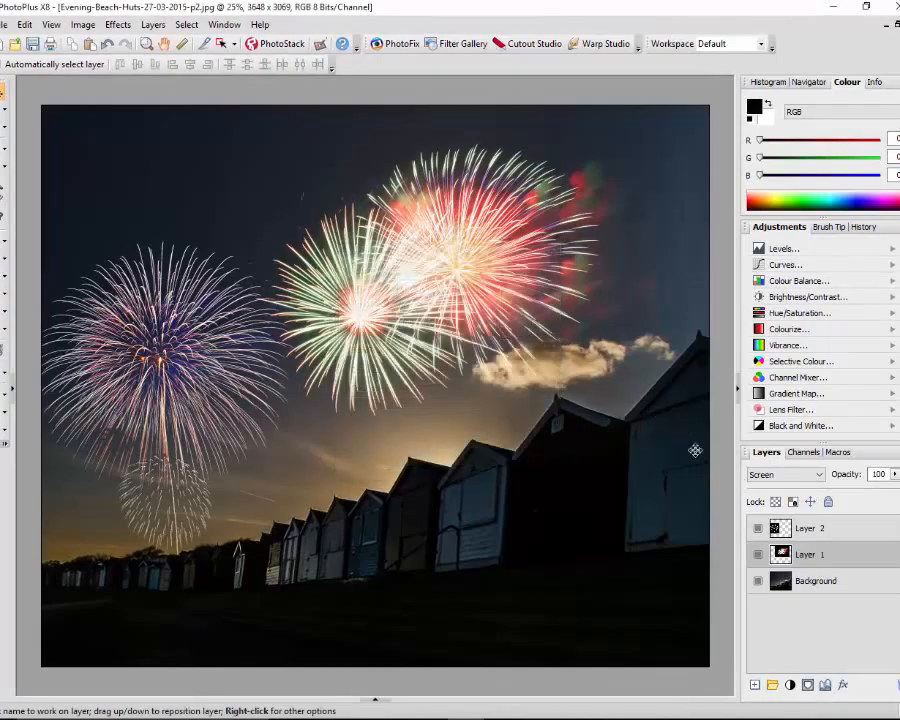
drag(435, 296, 466, 284)
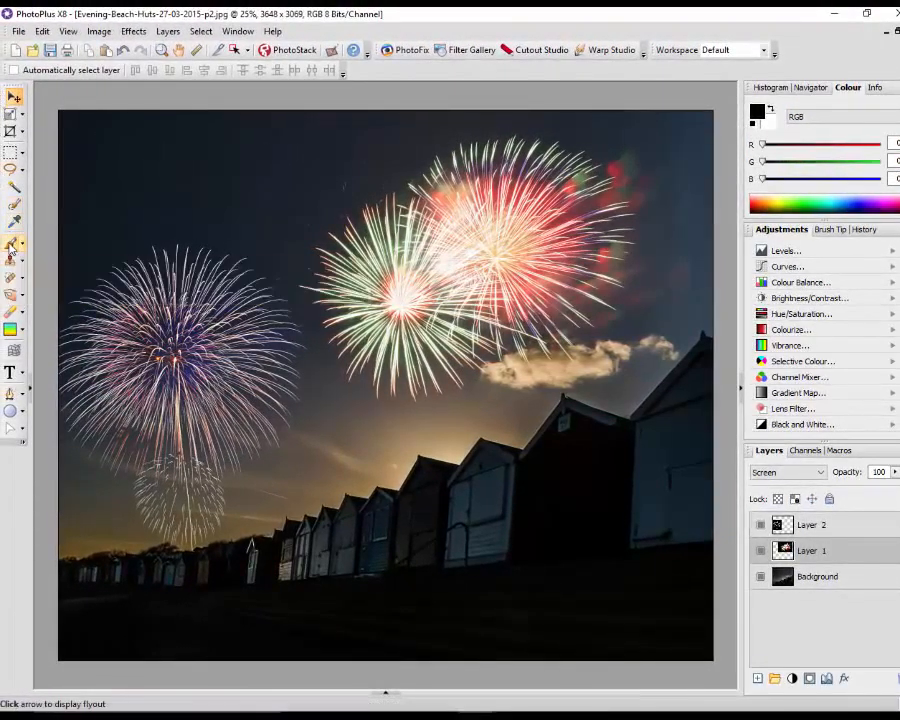
Try painting black over the red smoke beside the red and green fireworks with a size 190 brush, then undo the strokes
click(10, 245)
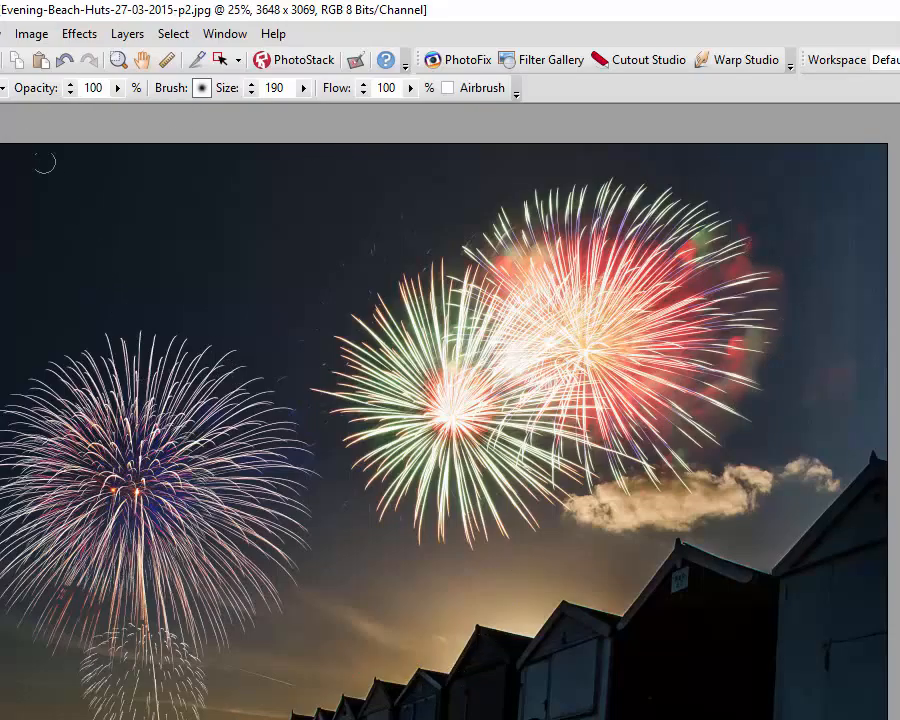
click(64, 61)
click(64, 61)
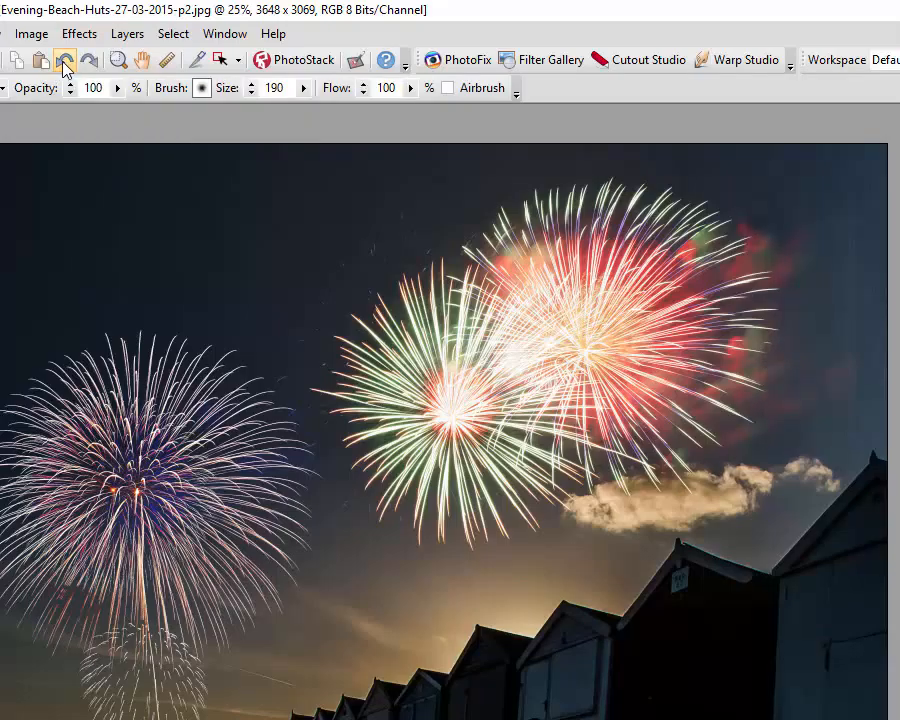
click(64, 63)
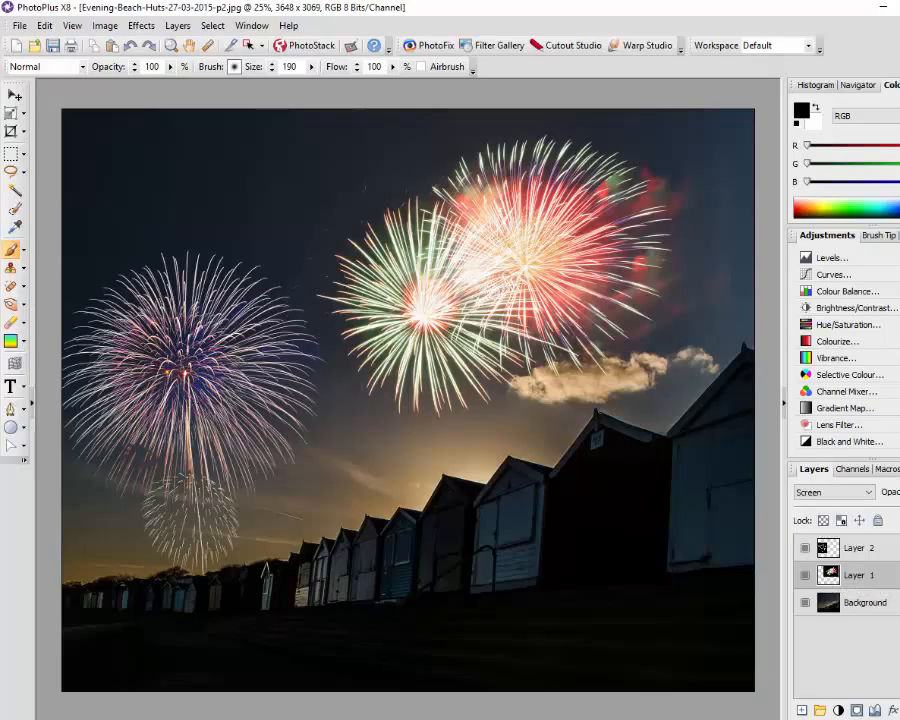
Recolour the single firework on Layer 2 to blue and green with Hue/Saturation/Lightness, setting the hue to -129
click(897, 553)
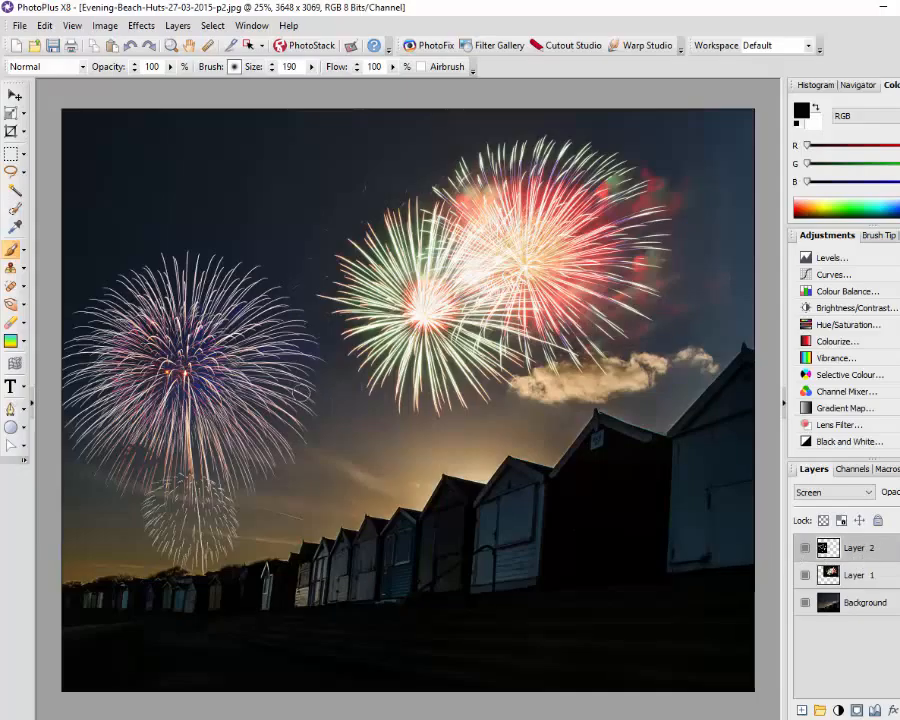
click(104, 25)
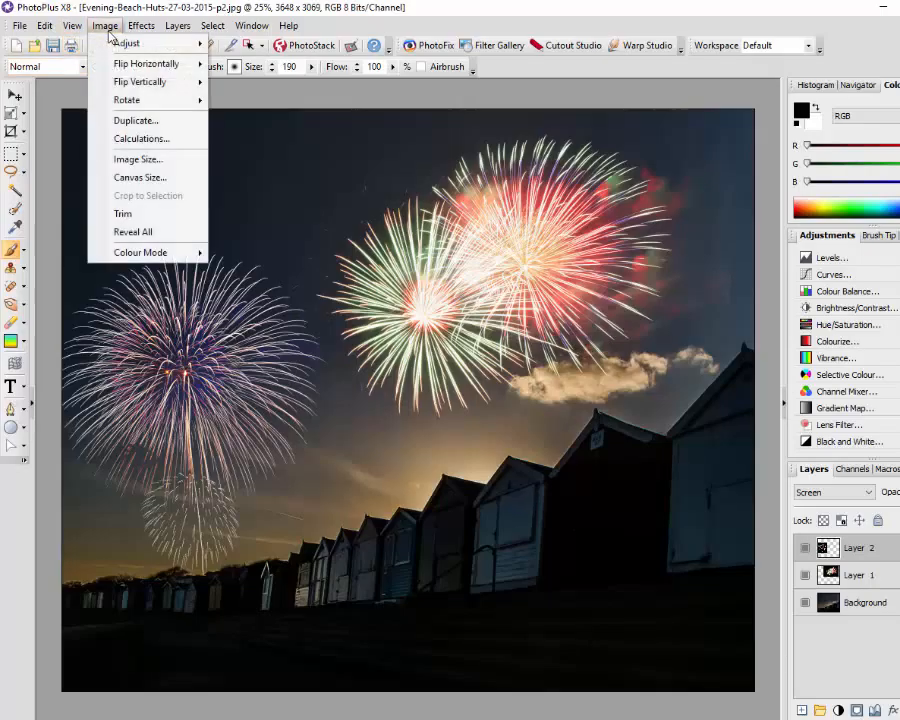
mouse_move(116, 43)
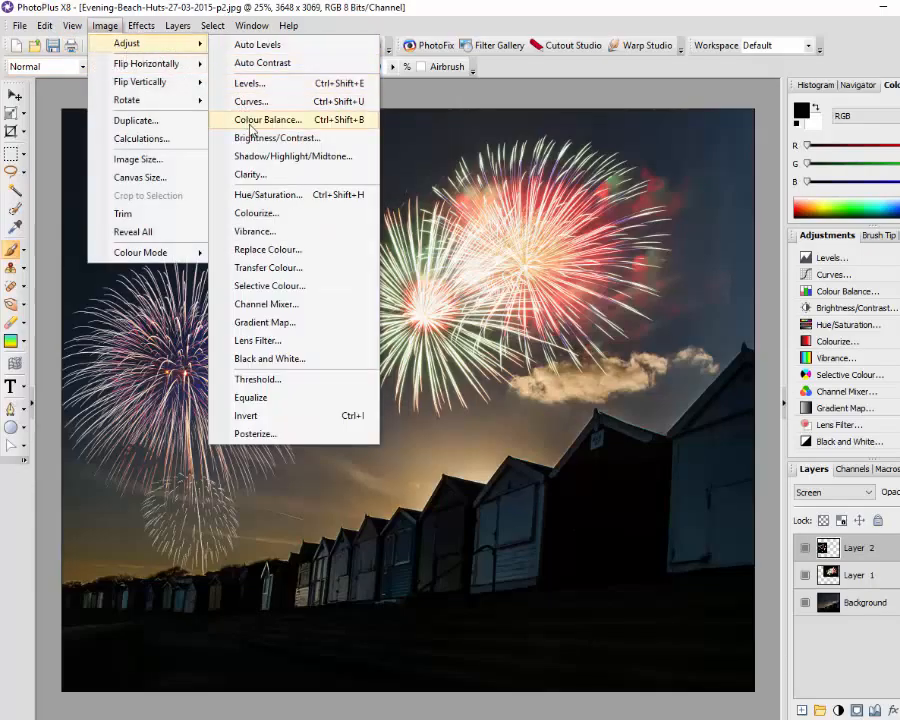
click(262, 199)
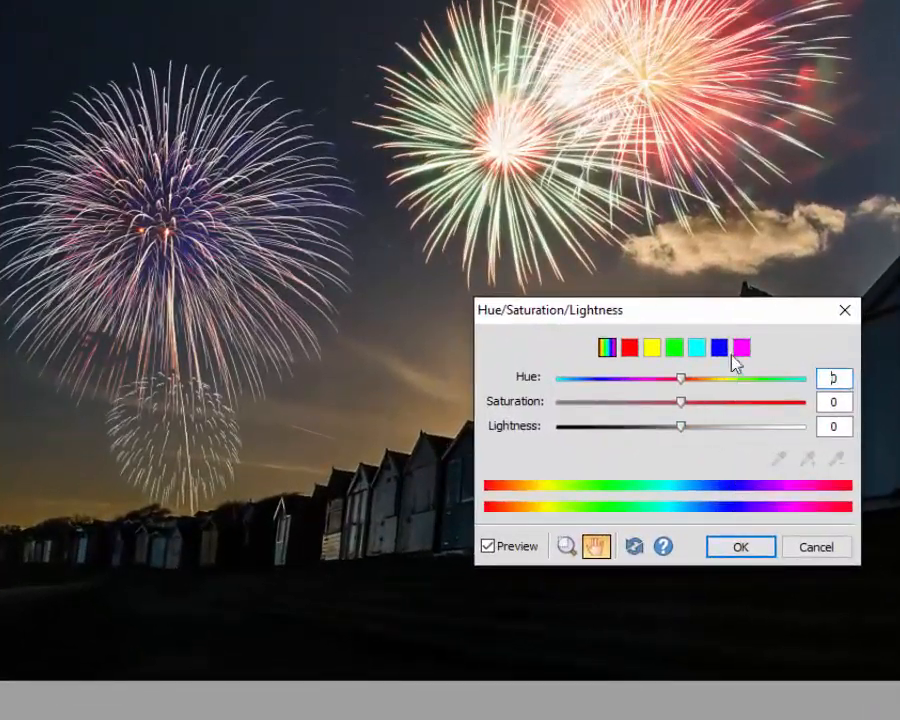
drag(741, 180, 704, 72)
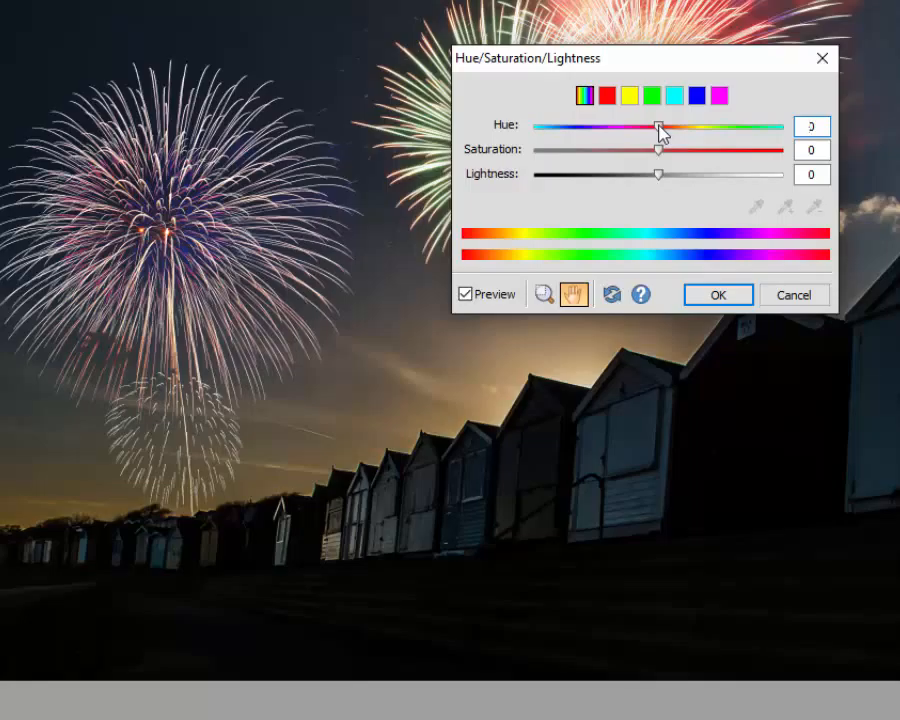
drag(660, 133, 727, 143)
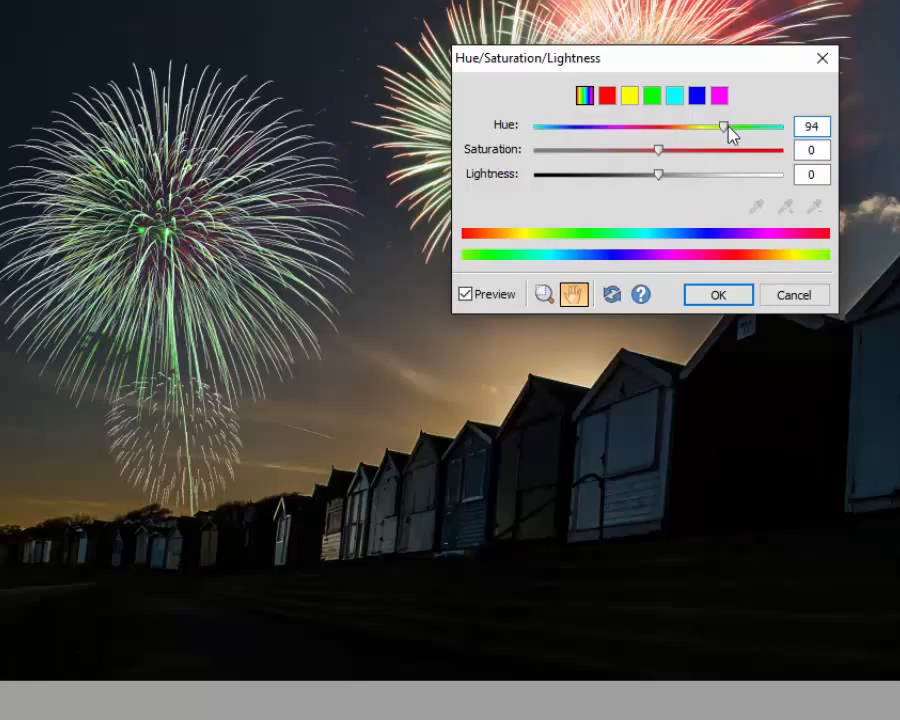
drag(731, 135, 569, 128)
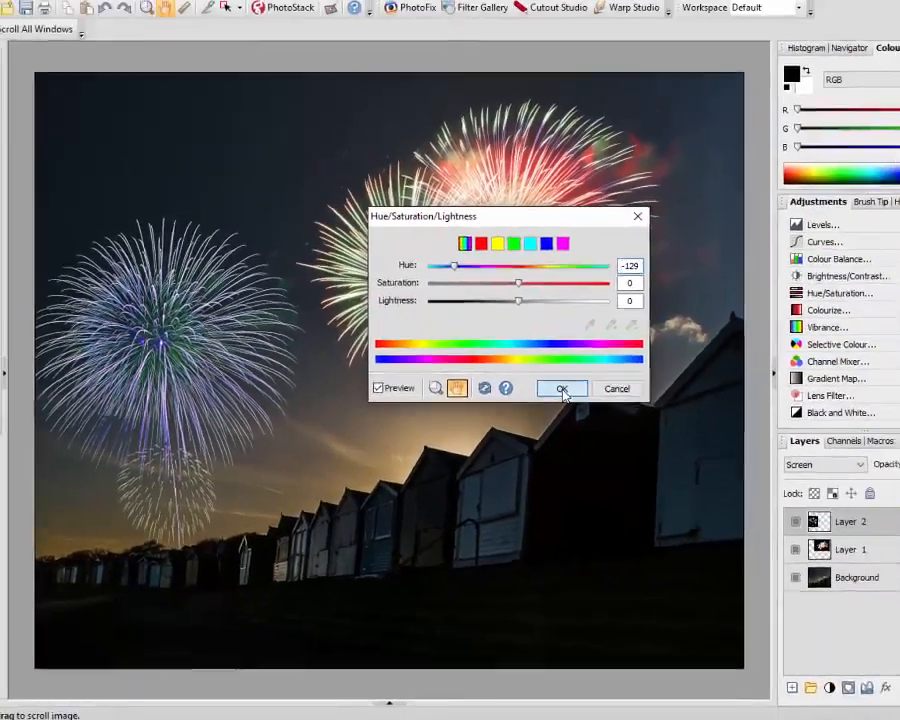
click(563, 391)
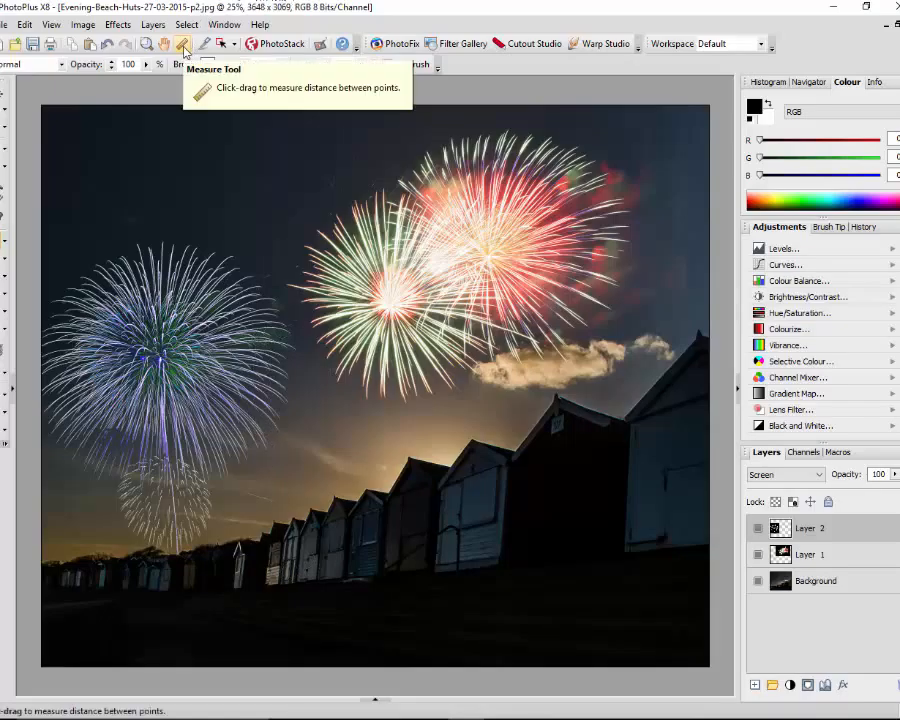
Merge all layers into a single background layer
click(153, 26)
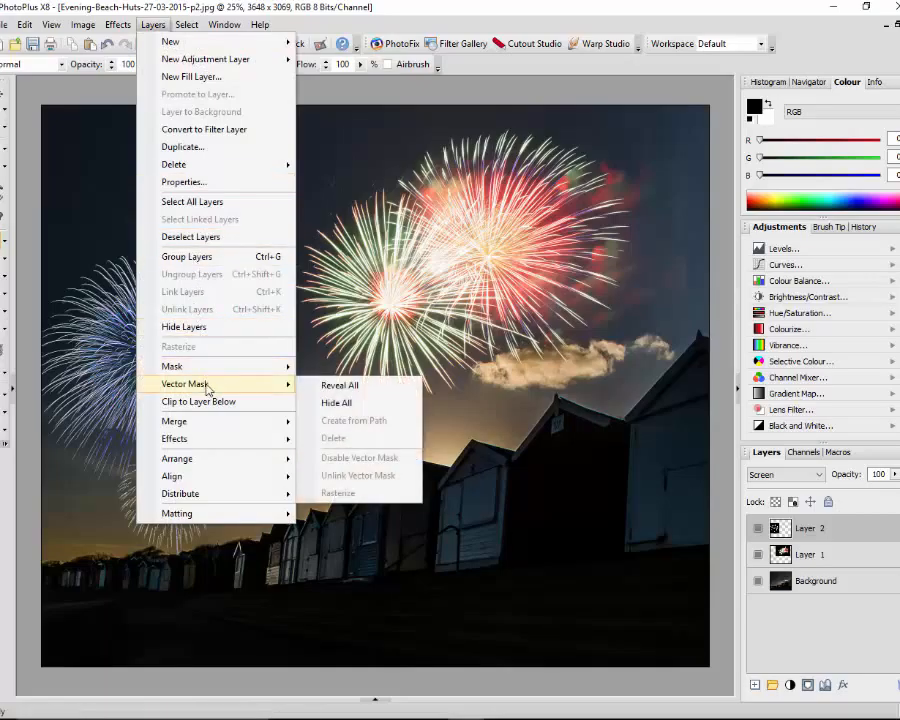
mouse_move(272, 430)
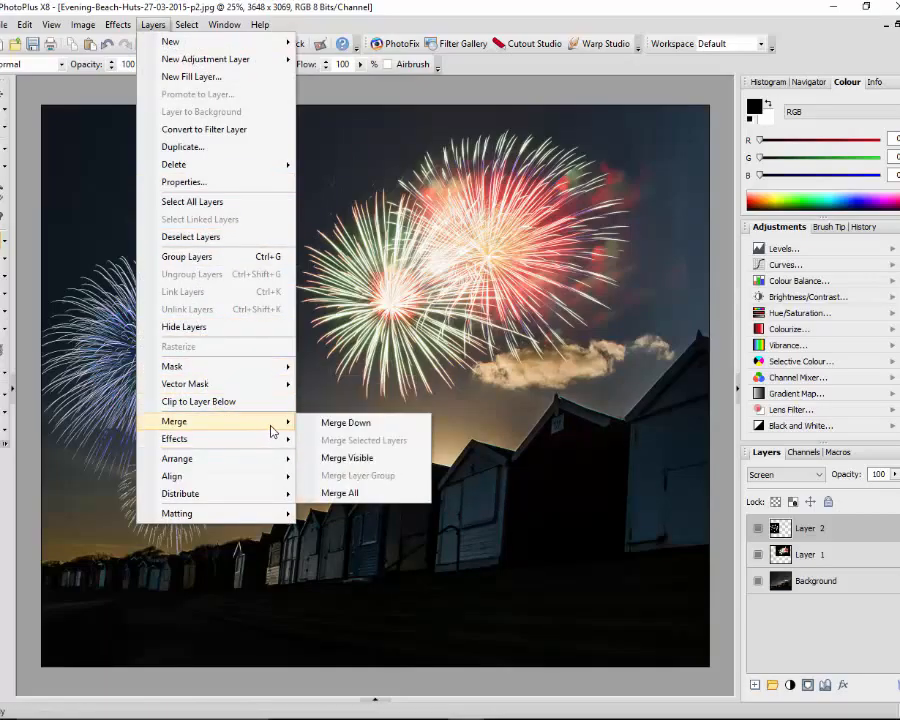
click(350, 495)
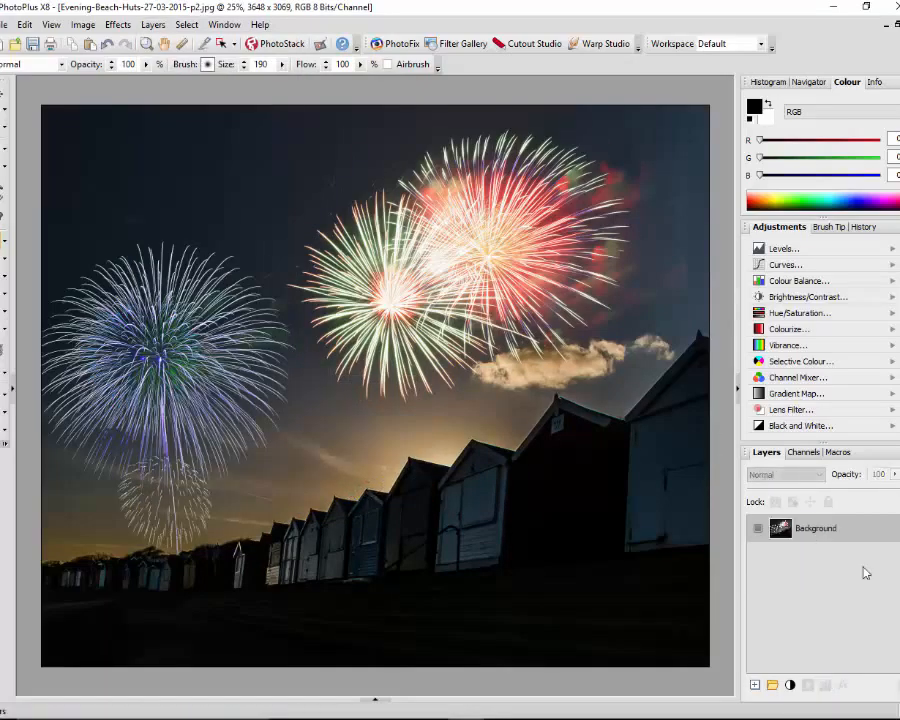